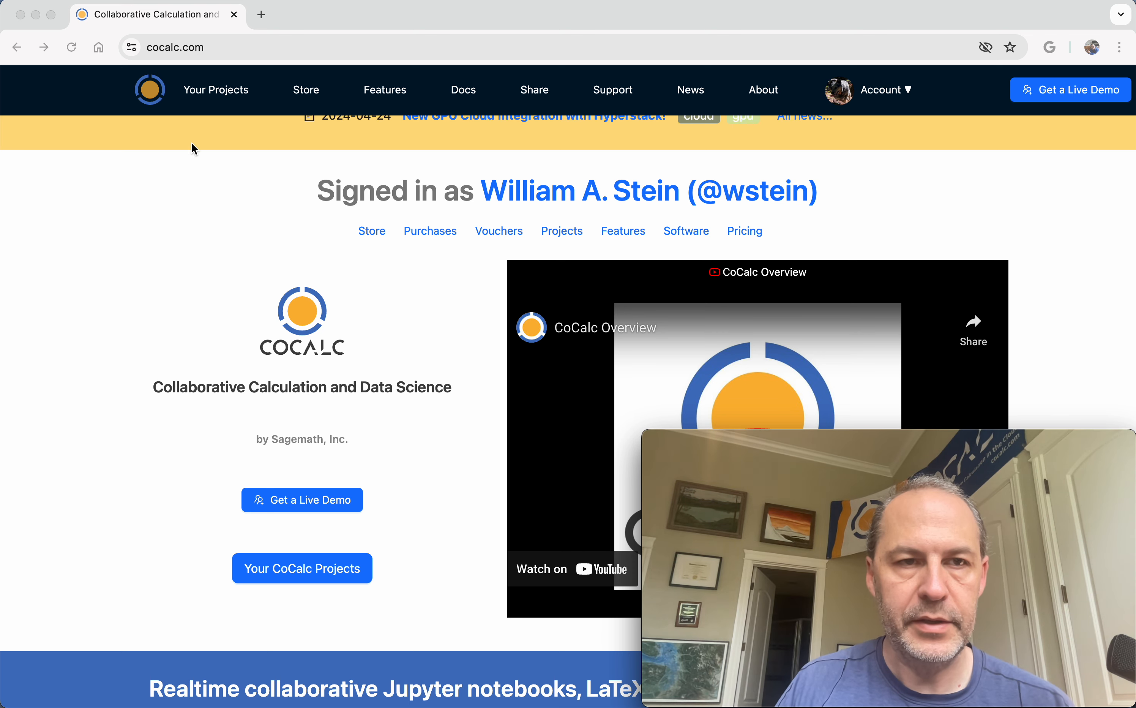
# Step: Open the Demo project and show its compute servers
pyautogui.click(209, 96)
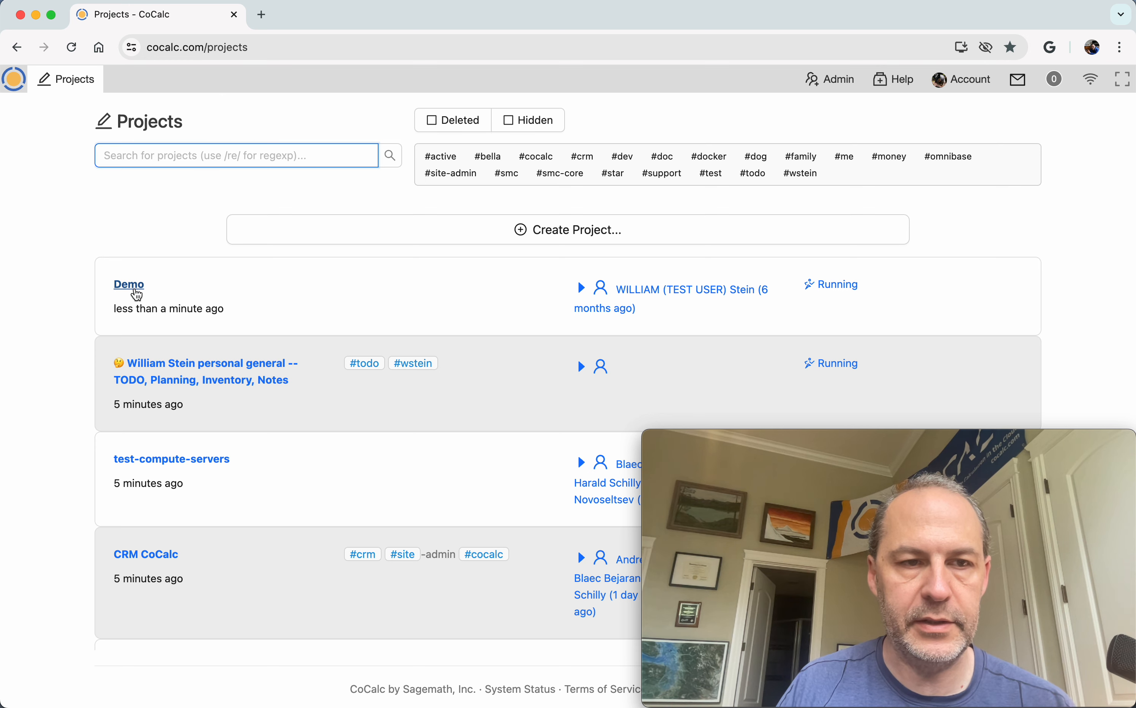
pyautogui.click(135, 288)
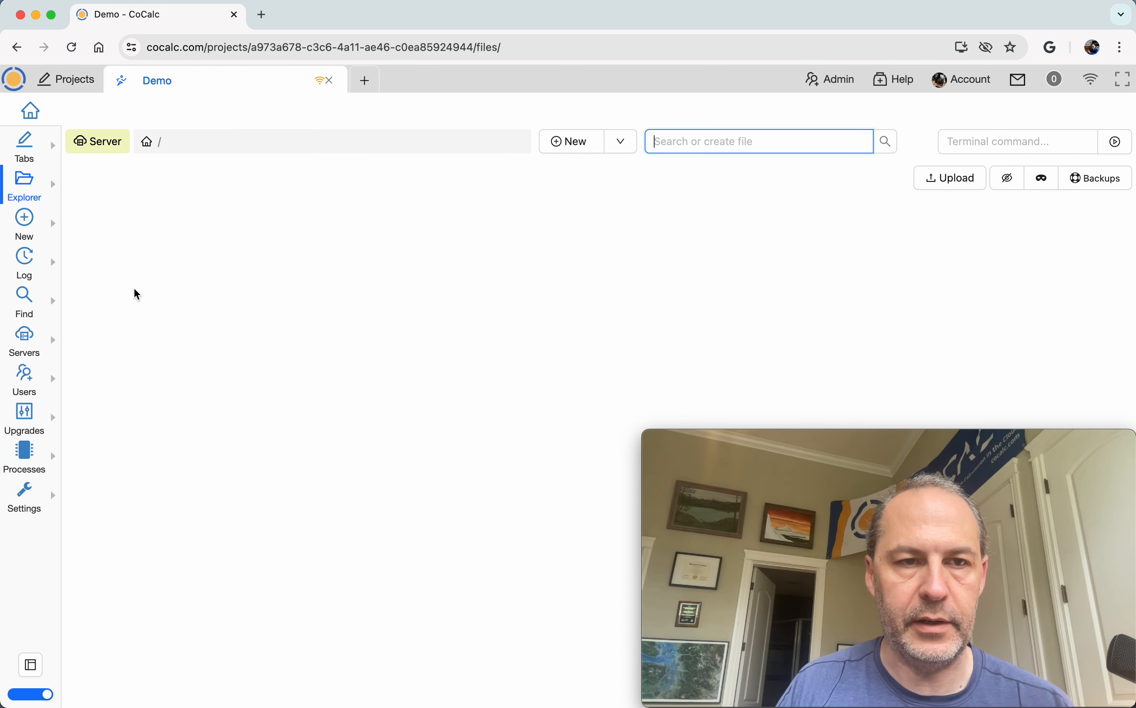
pyautogui.click(18, 346)
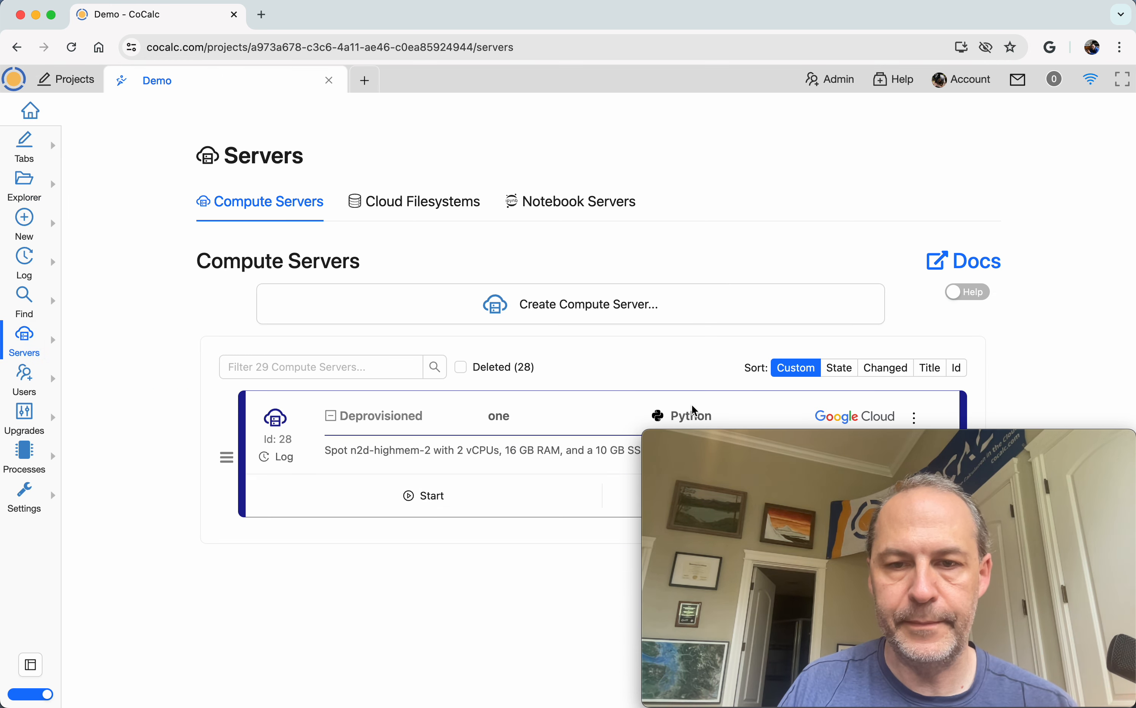
pyautogui.moveTo(649, 436)
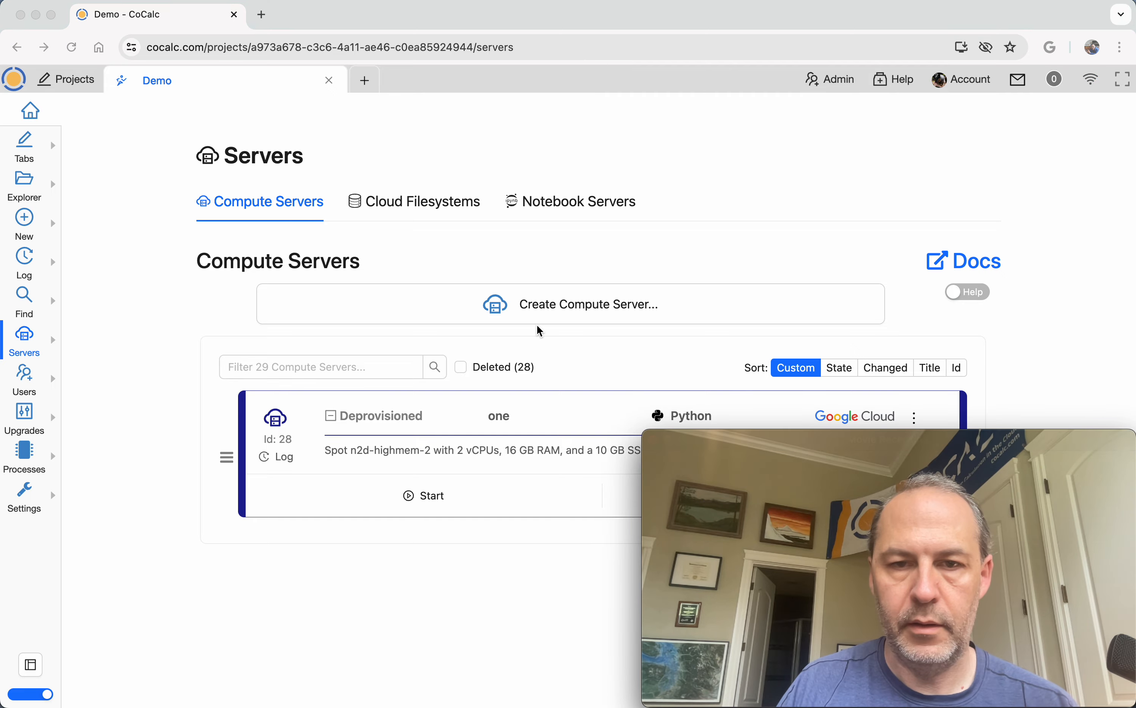
# Step: Begin creating a new compute server and title it oregon
pyautogui.click(521, 312)
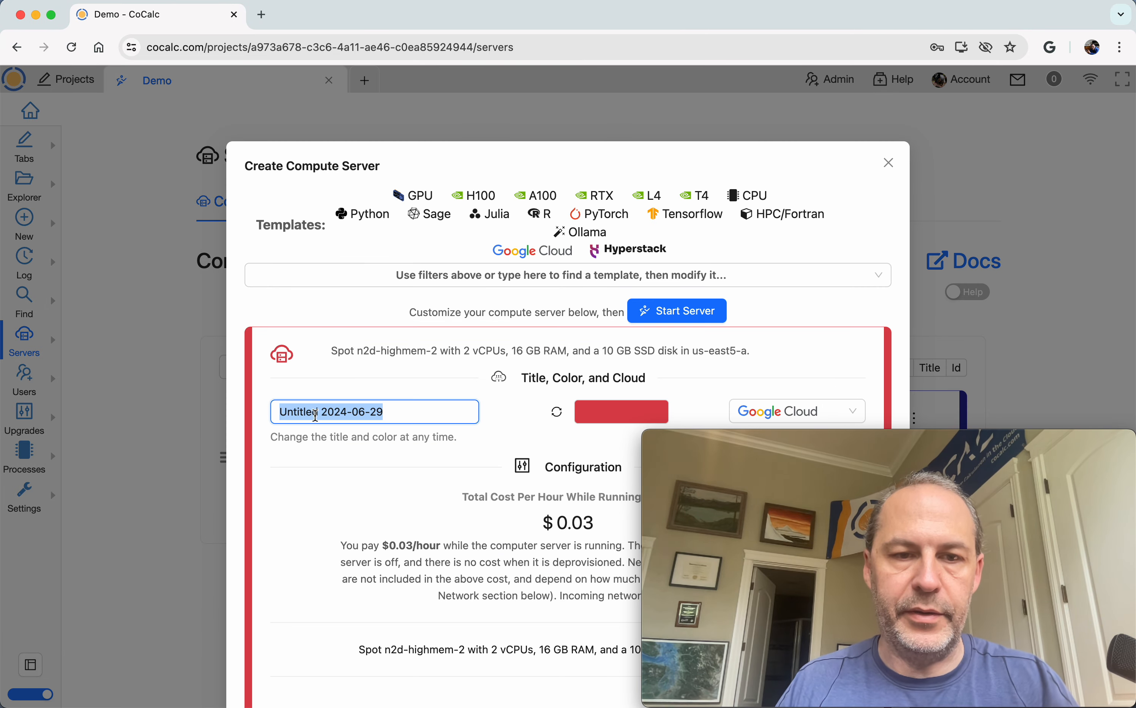
pyautogui.write('kewf')
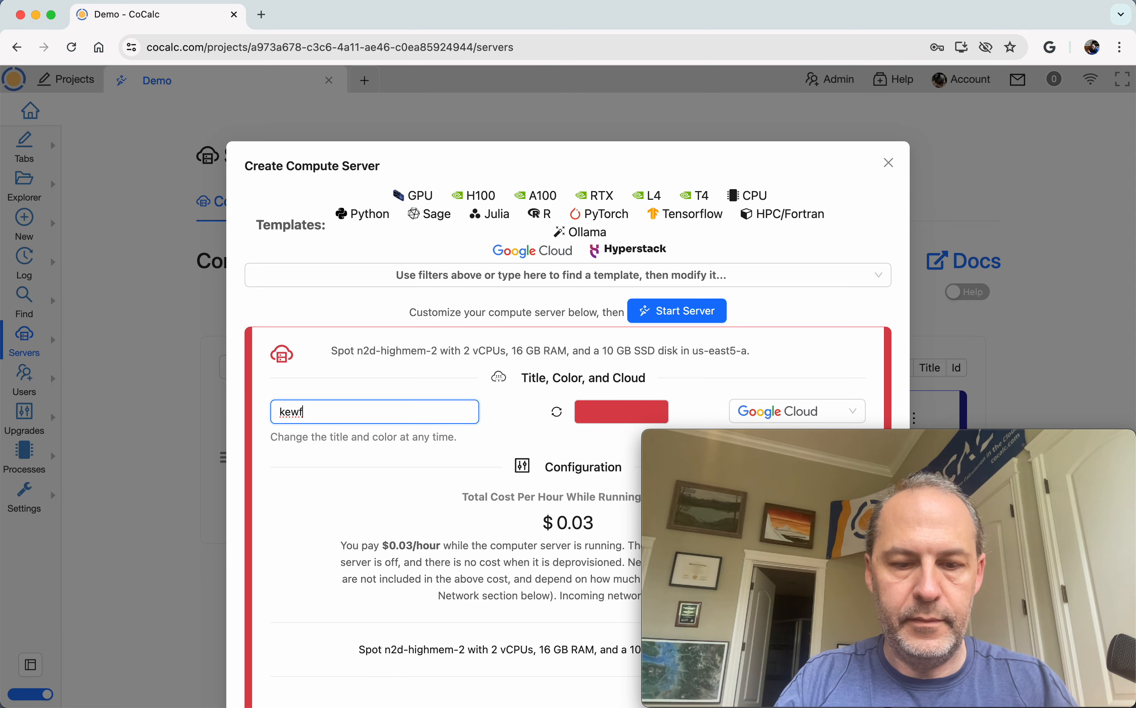
pyautogui.press('super+a')
pyautogui.write('oregon')
# Step: Set the oregon server's region to us-west1, keeping the n2d-highmem-2 machine type
pyautogui.scroll(-15, 397, 323)
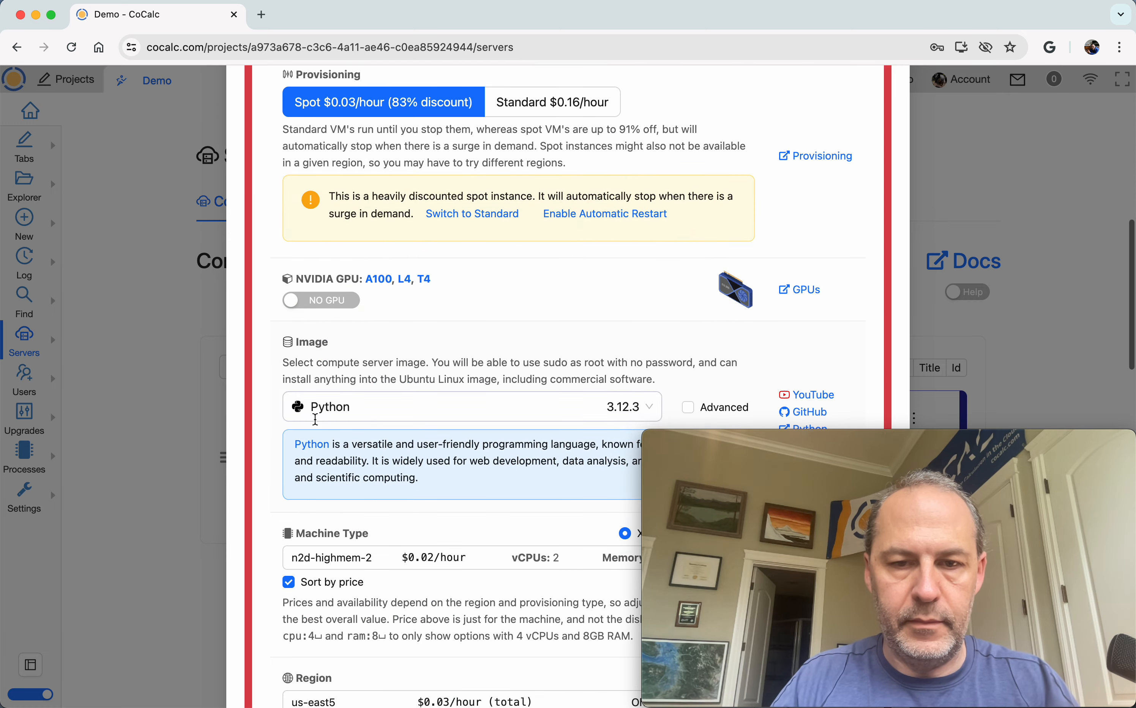
pyautogui.click(403, 446)
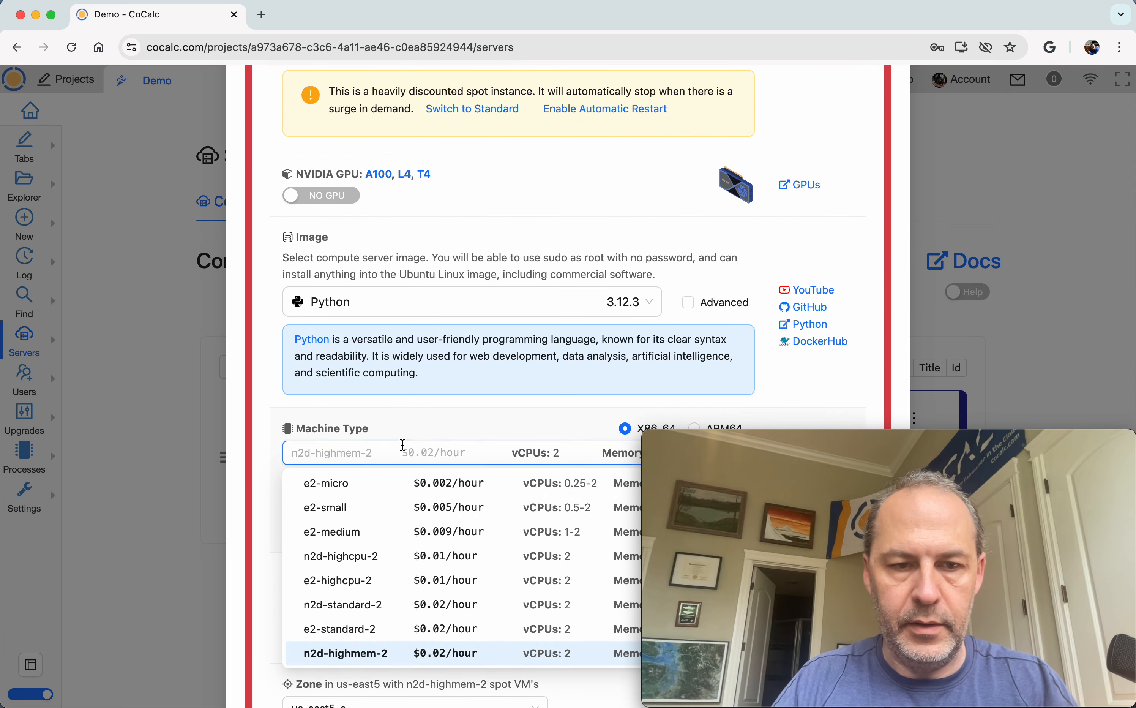
pyautogui.click(411, 416)
pyautogui.scroll(-4, 412, 412)
pyautogui.click(382, 450)
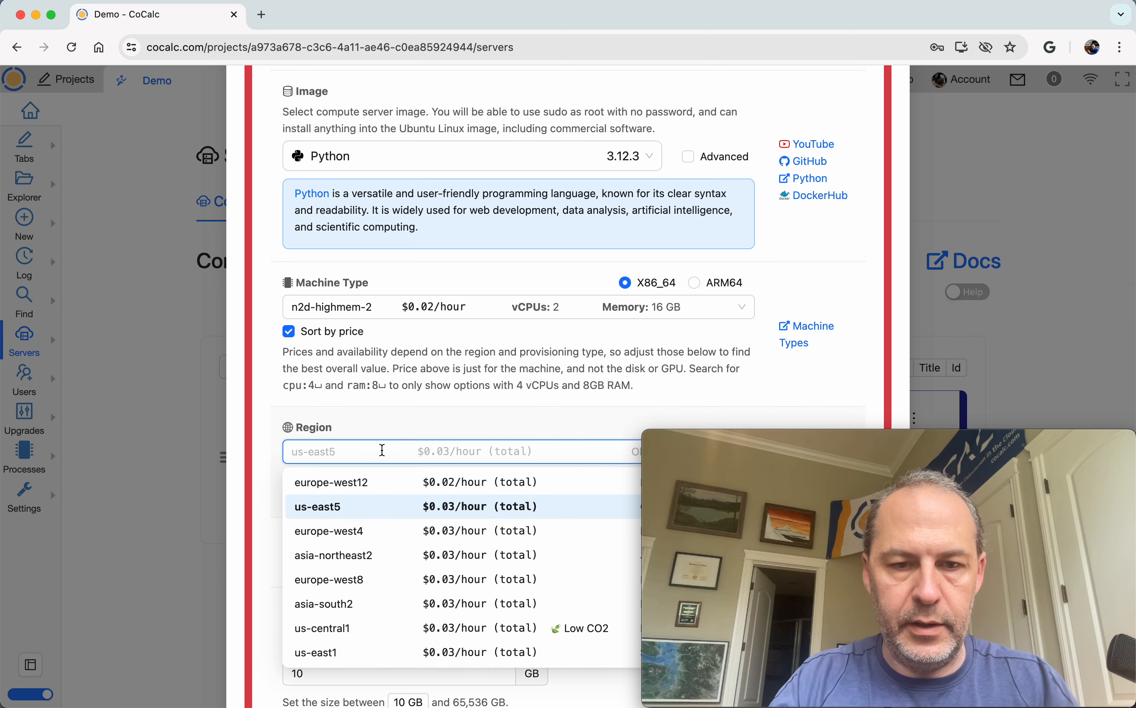
pyautogui.write('wes')
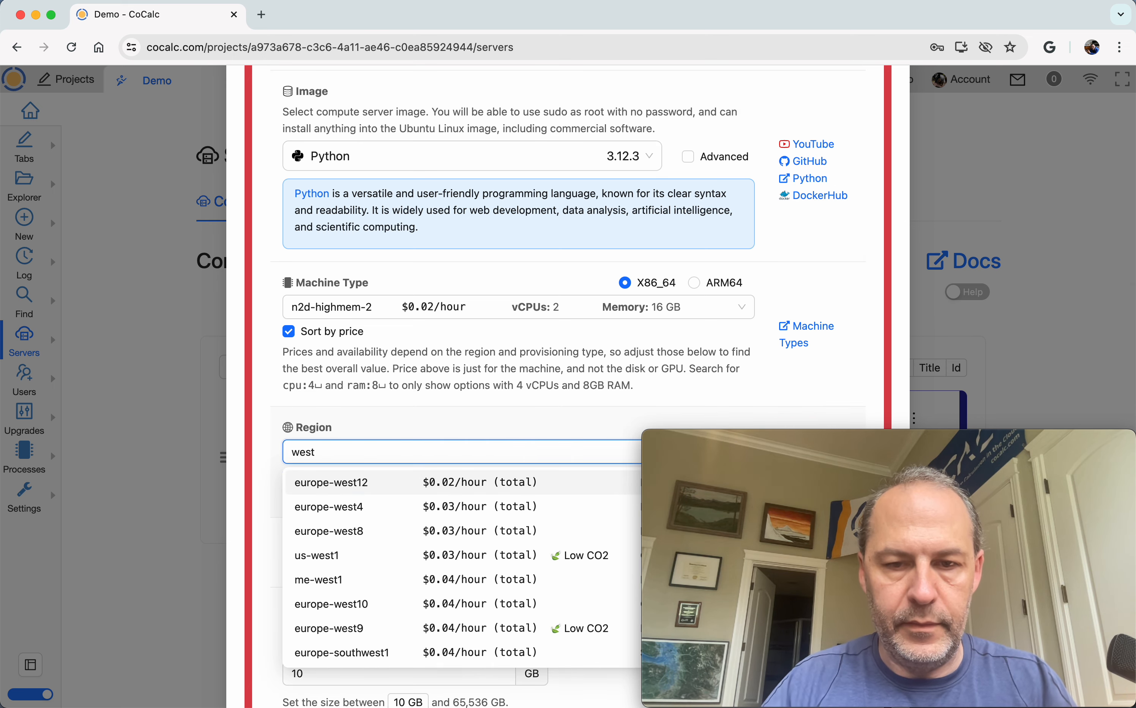
pyautogui.write('t')
pyautogui.scroll(-5, 421, 328)
pyautogui.click(433, 309)
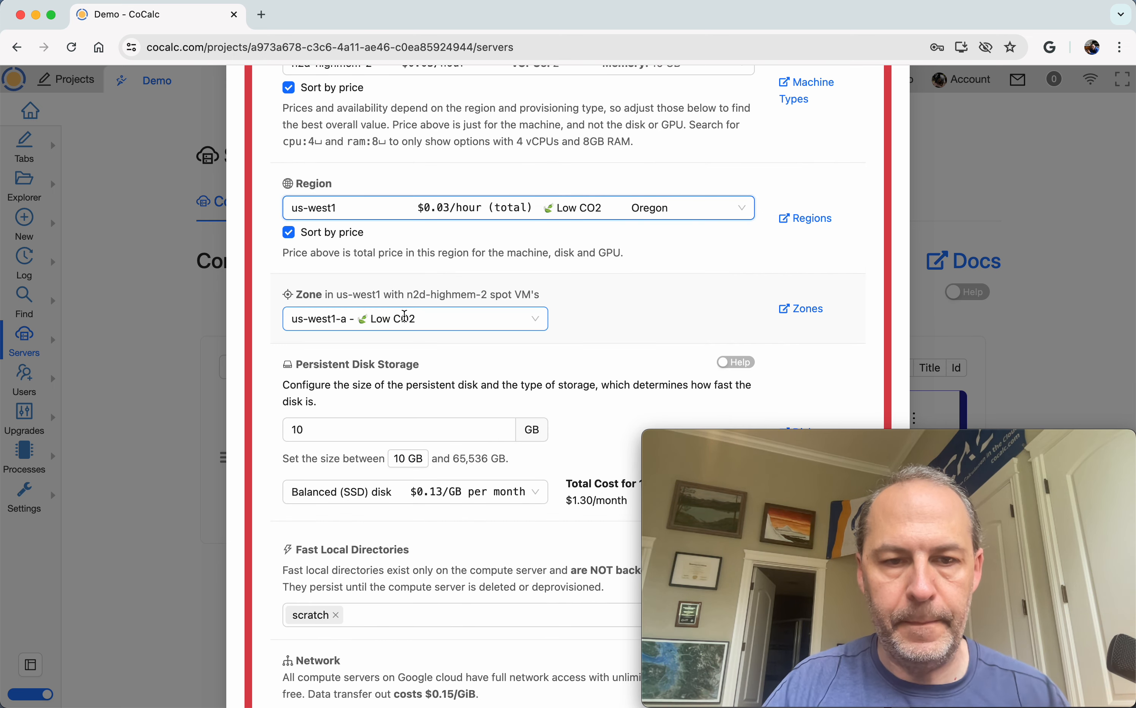
# Step: Create the oregon compute server and start it right away
pyautogui.scroll(-20, 405, 317)
pyautogui.moveTo(375, 702)
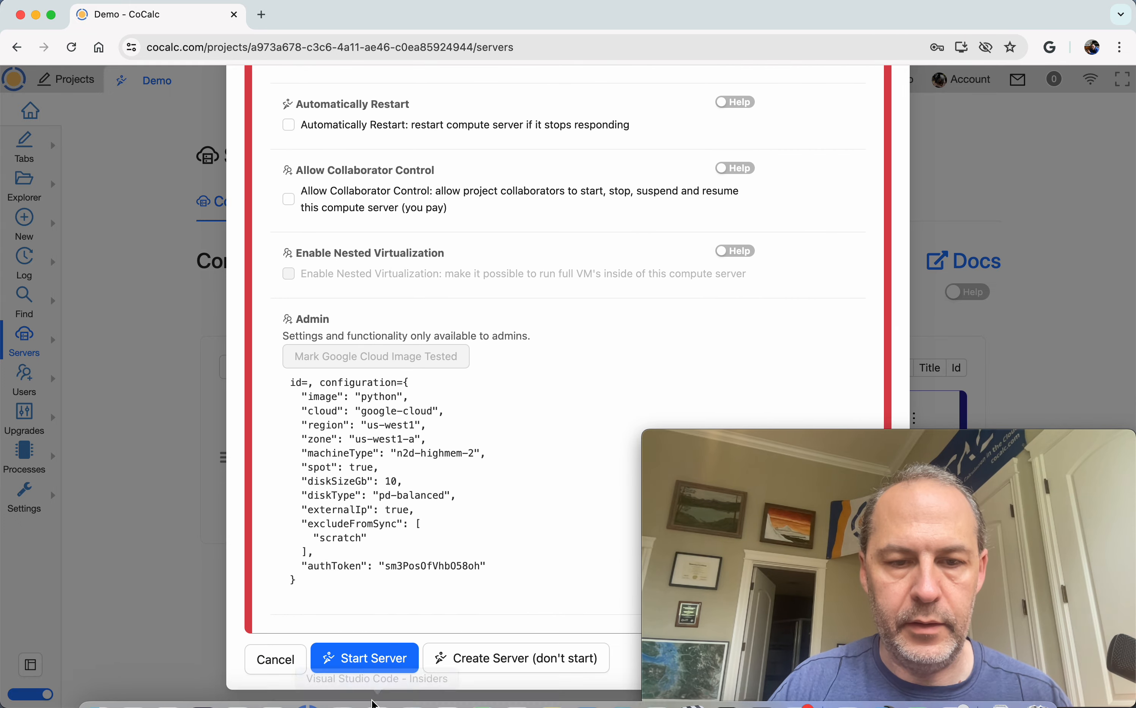
pyautogui.click(363, 658)
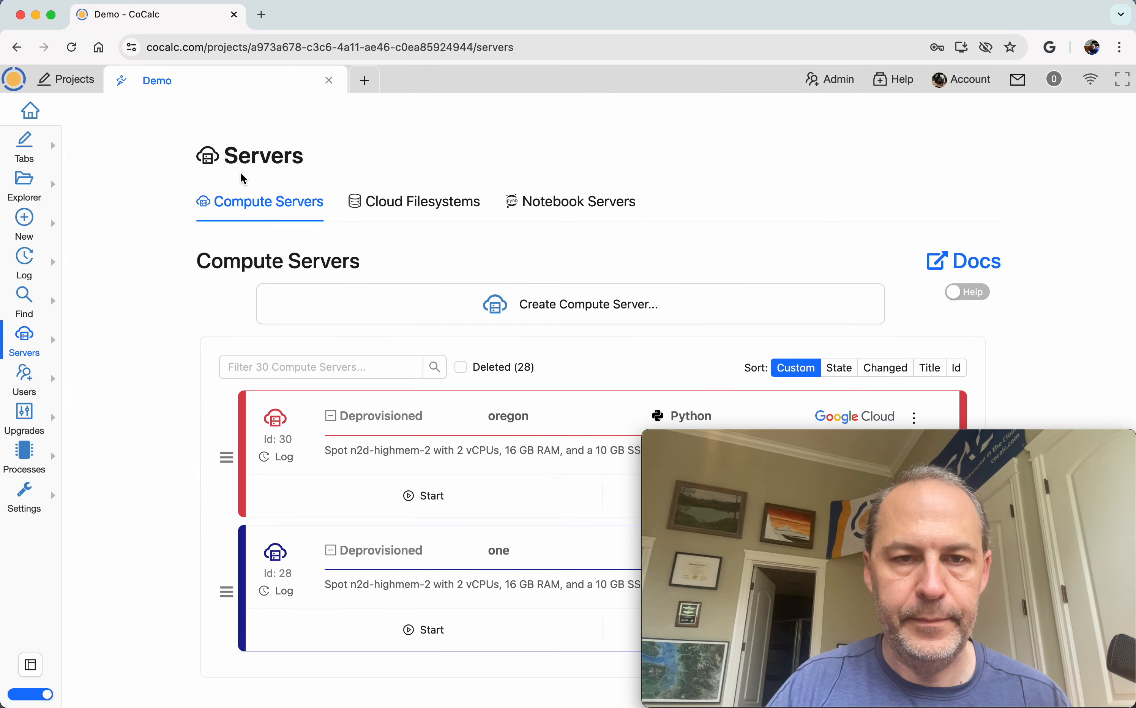
# Step: Begin a second compute server titled italy and set its region to europe-west12
pyautogui.click(469, 308)
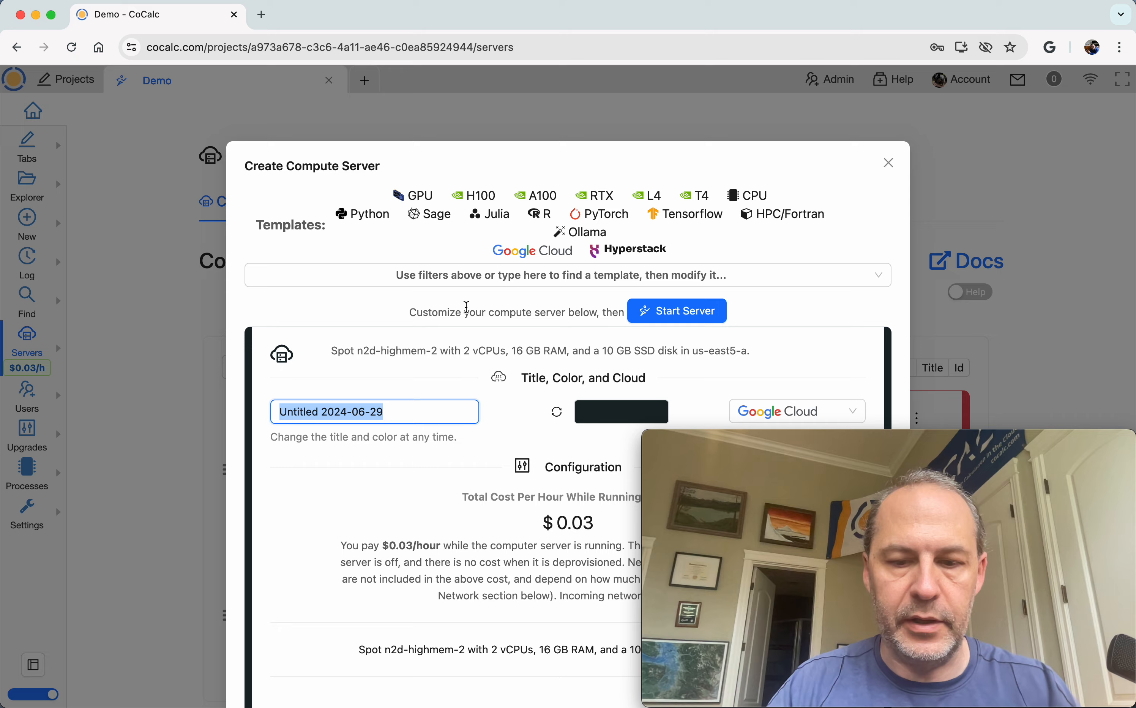
pyautogui.write('italy')
pyautogui.scroll(-15, 435, 157)
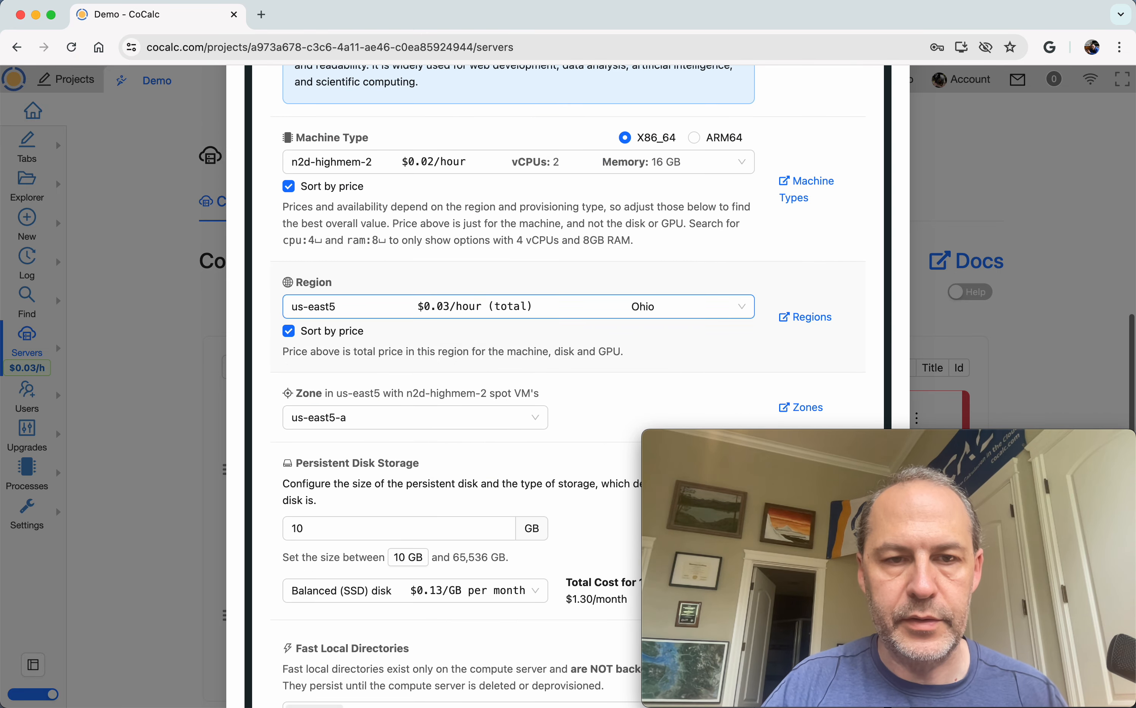
pyautogui.click(435, 173)
pyautogui.write('italy')
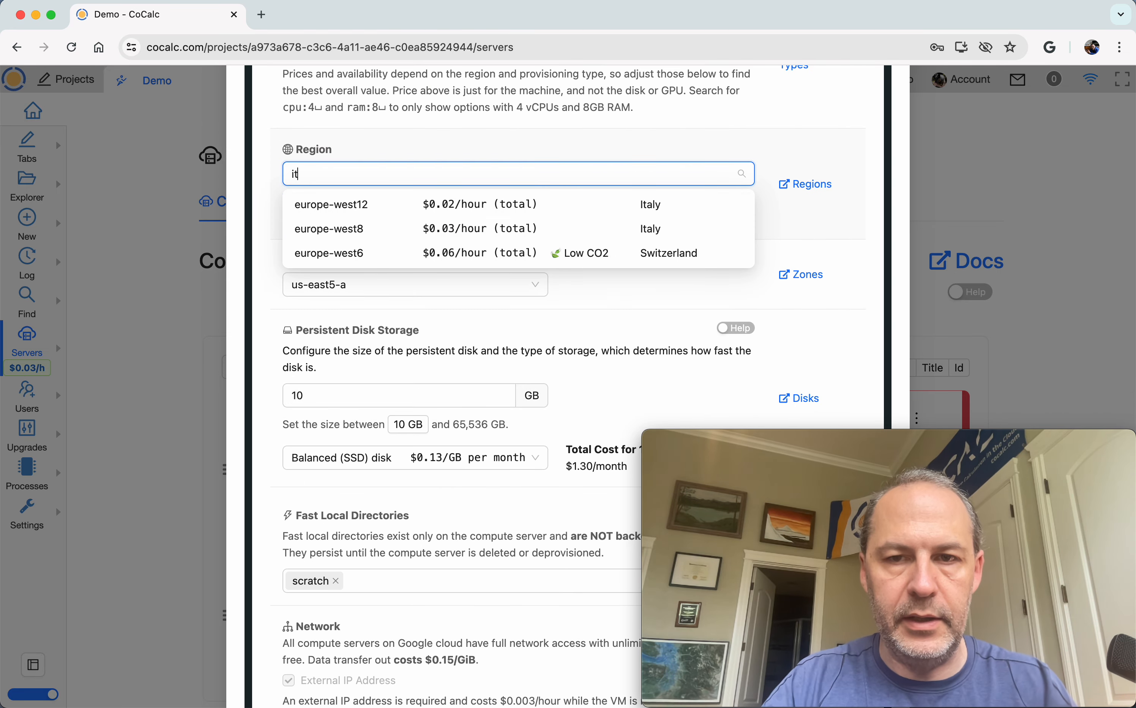
pyautogui.click(425, 215)
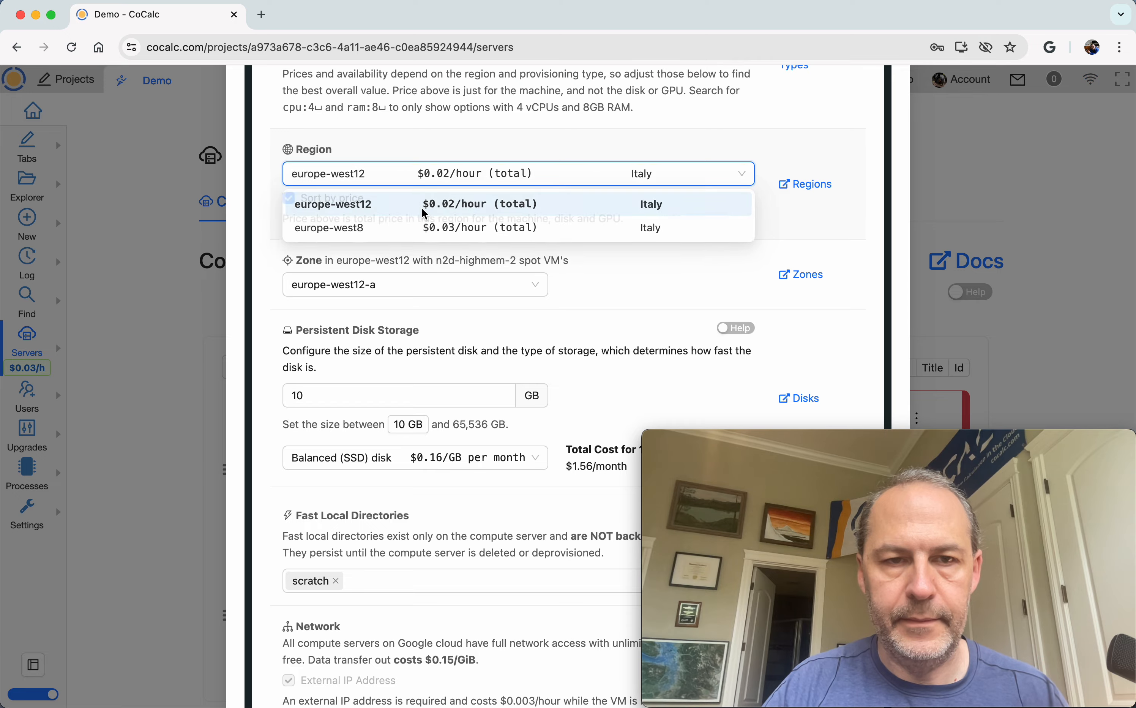
# Step: Create the italy compute server and start it right away
pyautogui.scroll(-15, 445, 648)
pyautogui.scroll(-5, 445, 649)
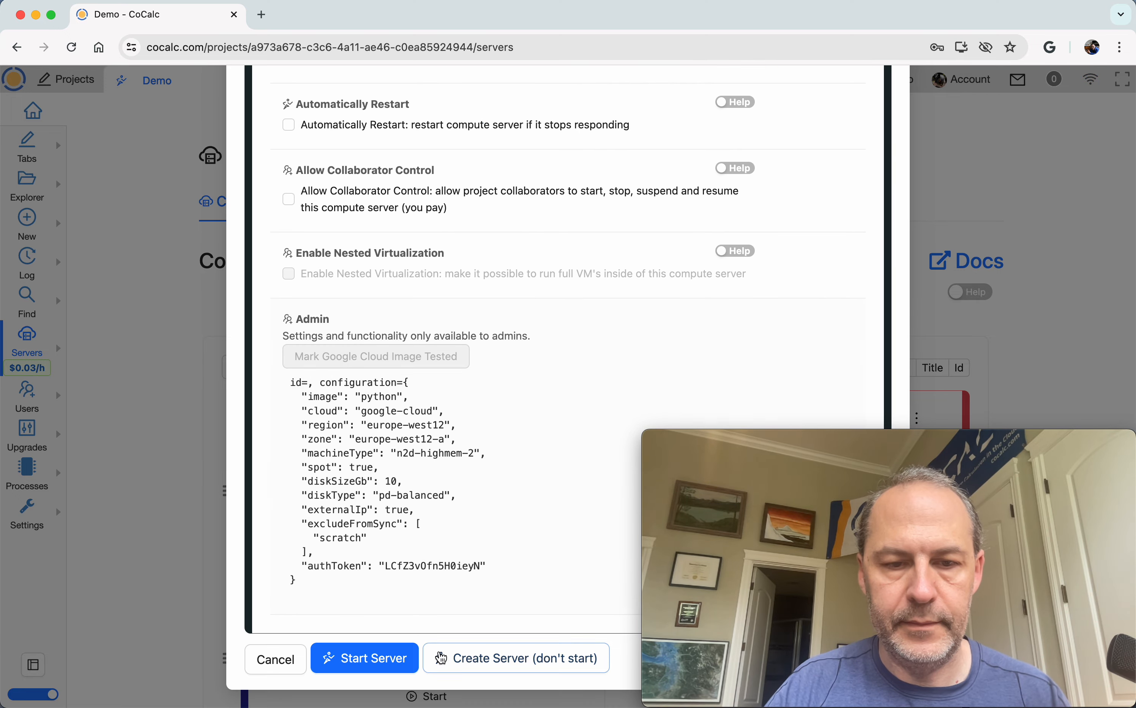
pyautogui.click(447, 658)
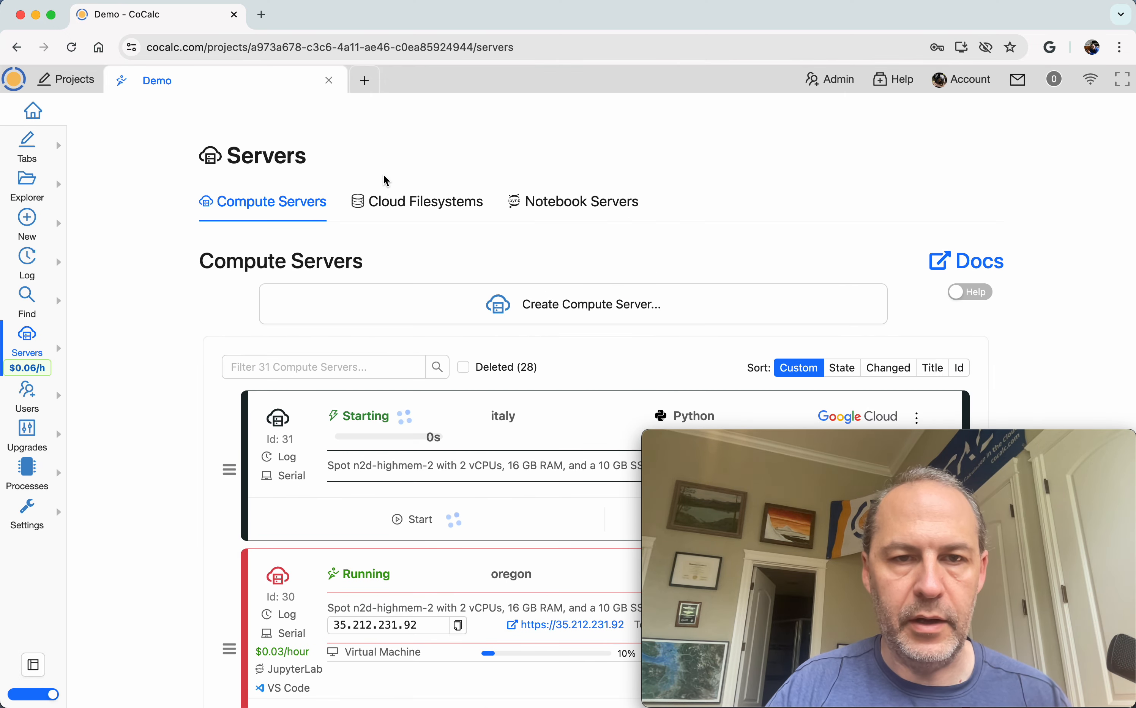
# Step: Begin creating a cloud filesystem and set its bucket location to us-west1
pyautogui.click(396, 214)
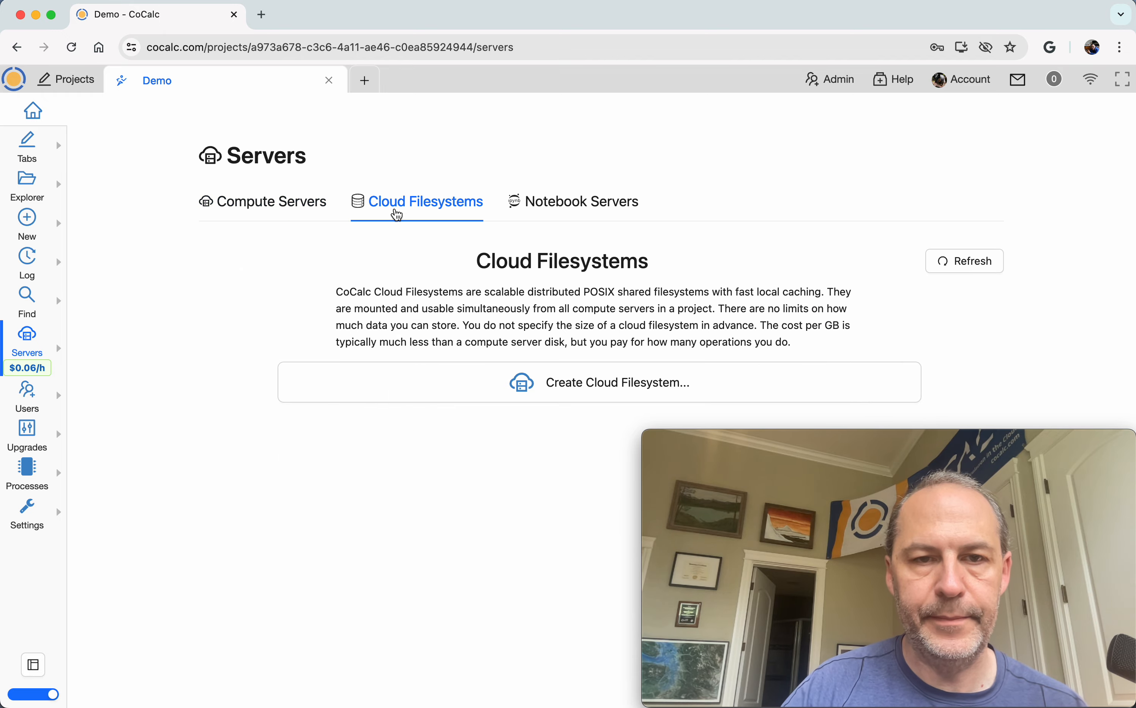
pyautogui.click(505, 396)
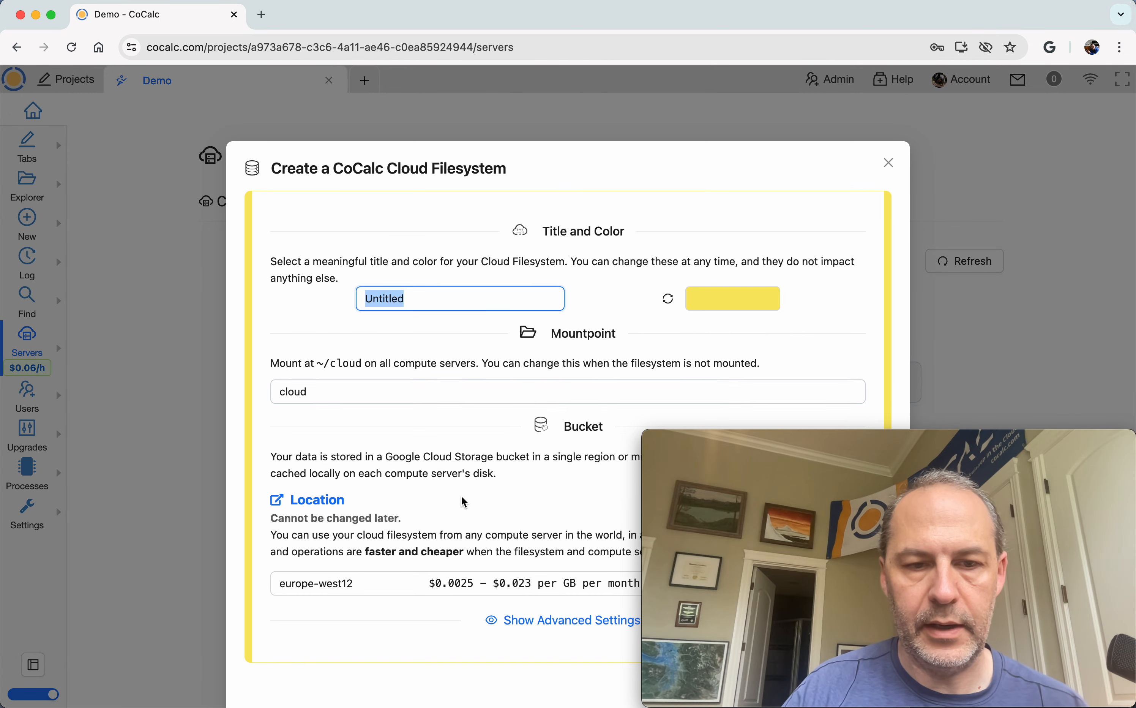
pyautogui.click(412, 557)
pyautogui.write('ore')
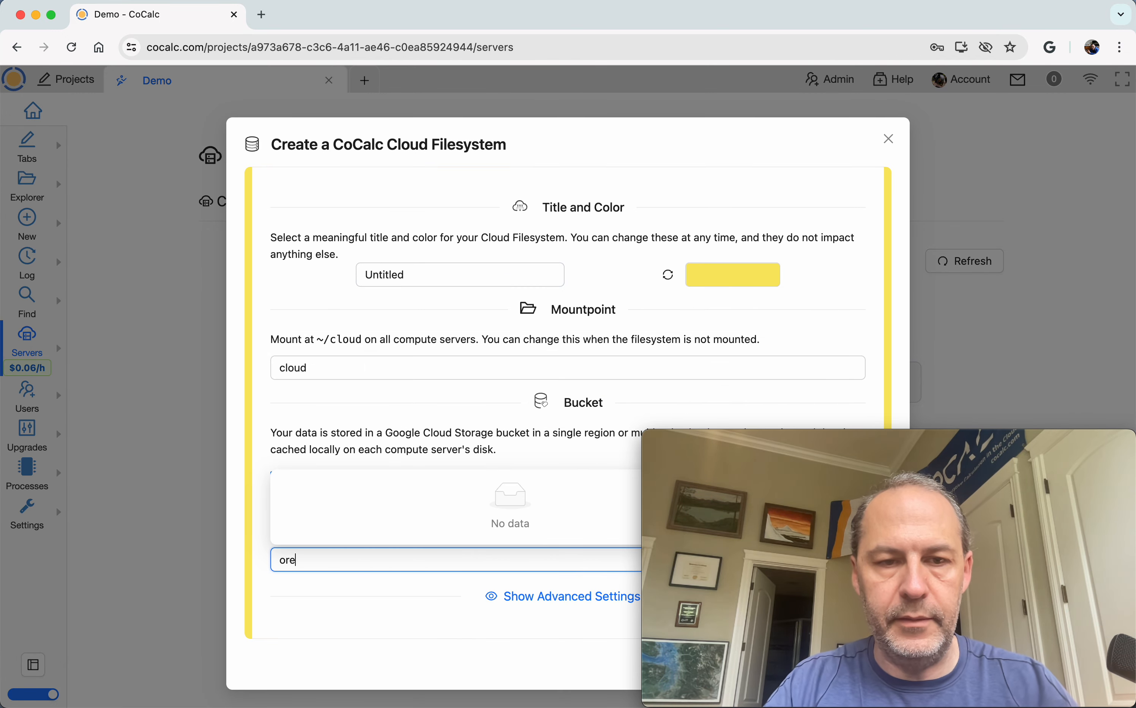
pyautogui.write('g')
pyautogui.press('BackSpace')
pyautogui.press('BackSpace')
pyautogui.press('BackSpace')
pyautogui.press('BackSpace')
pyautogui.write('us-west')
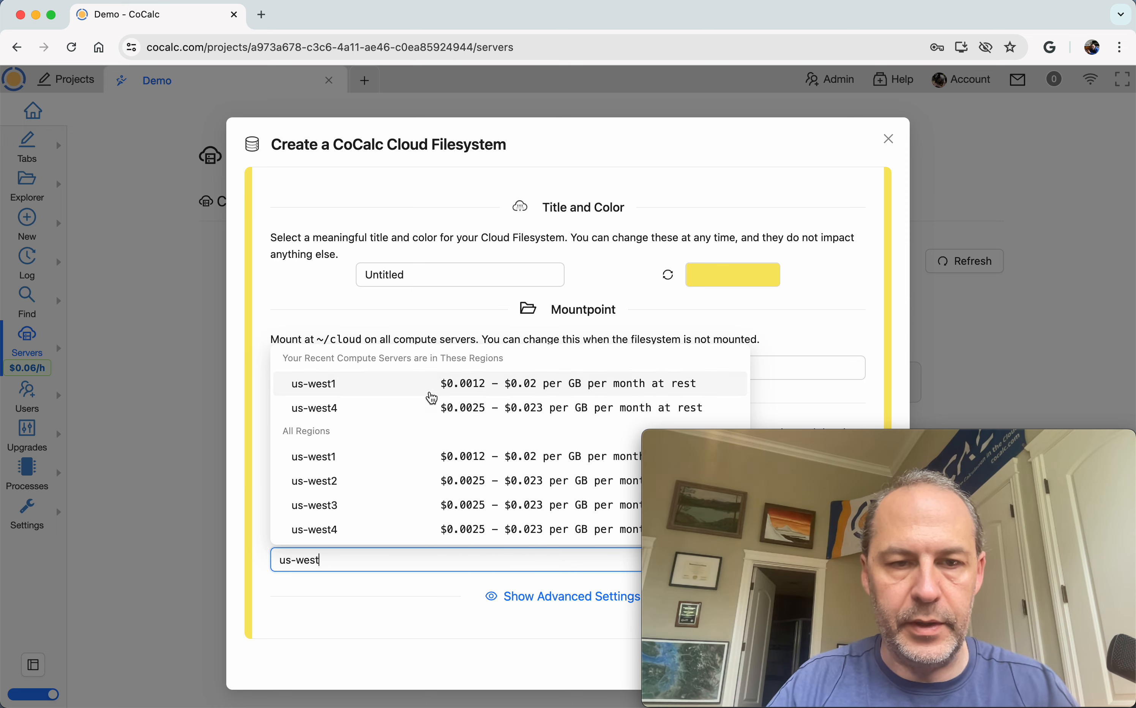
pyautogui.click(408, 382)
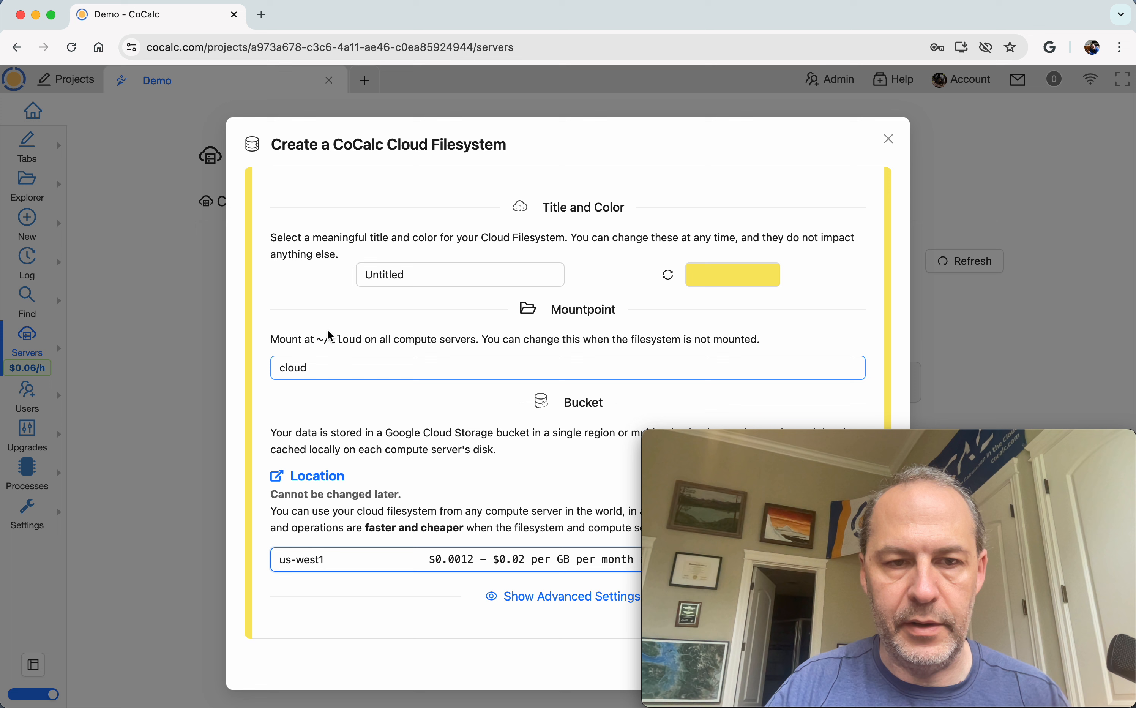
# Step: Title the filesystem Cloud Demo and create it with the mountpoint cloud
pyautogui.doubleClick(418, 275)
pyautogui.write('Cloud De')
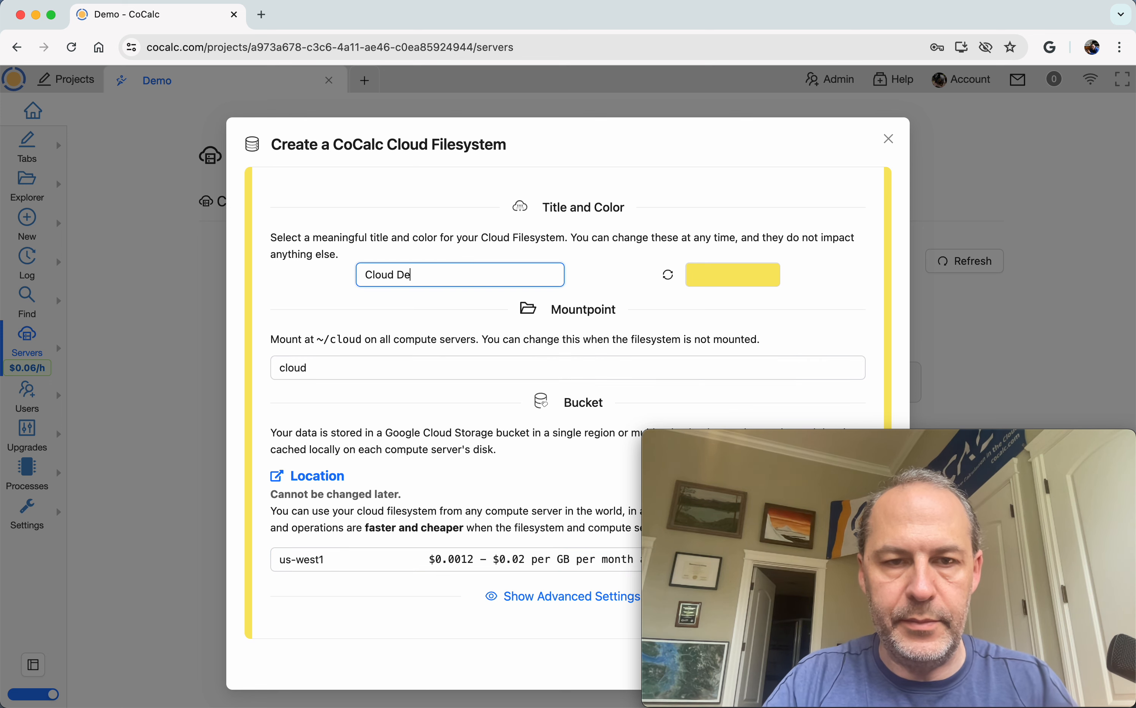
pyautogui.write('mo')
pyautogui.moveTo(737, 440); pyautogui.dragTo(738, 273)
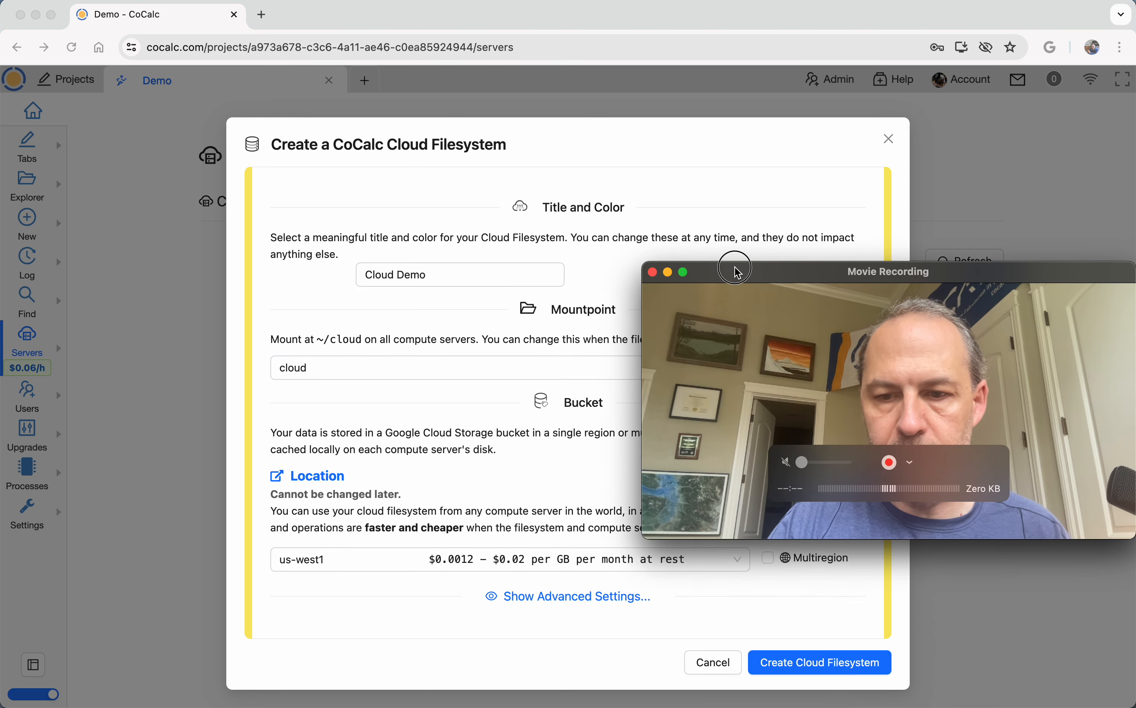
pyautogui.click(812, 664)
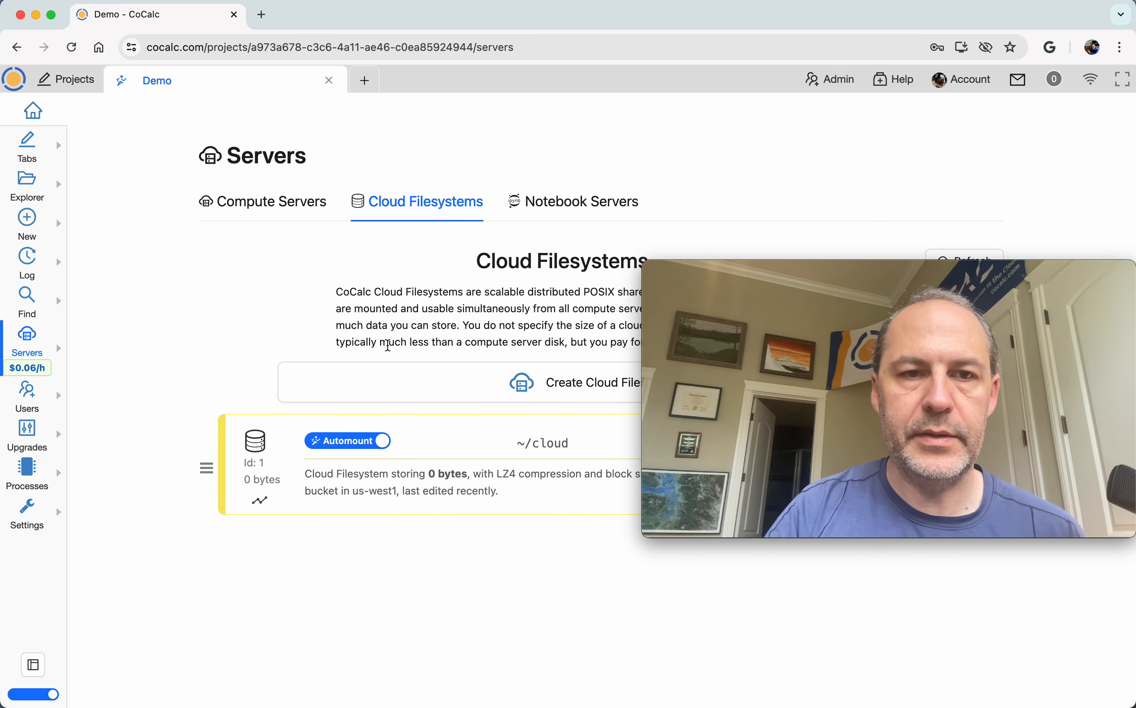
# Step: Look at the files in the project's home directory and return to the cloud filesystems
pyautogui.moveTo(758, 276); pyautogui.dragTo(781, 437)
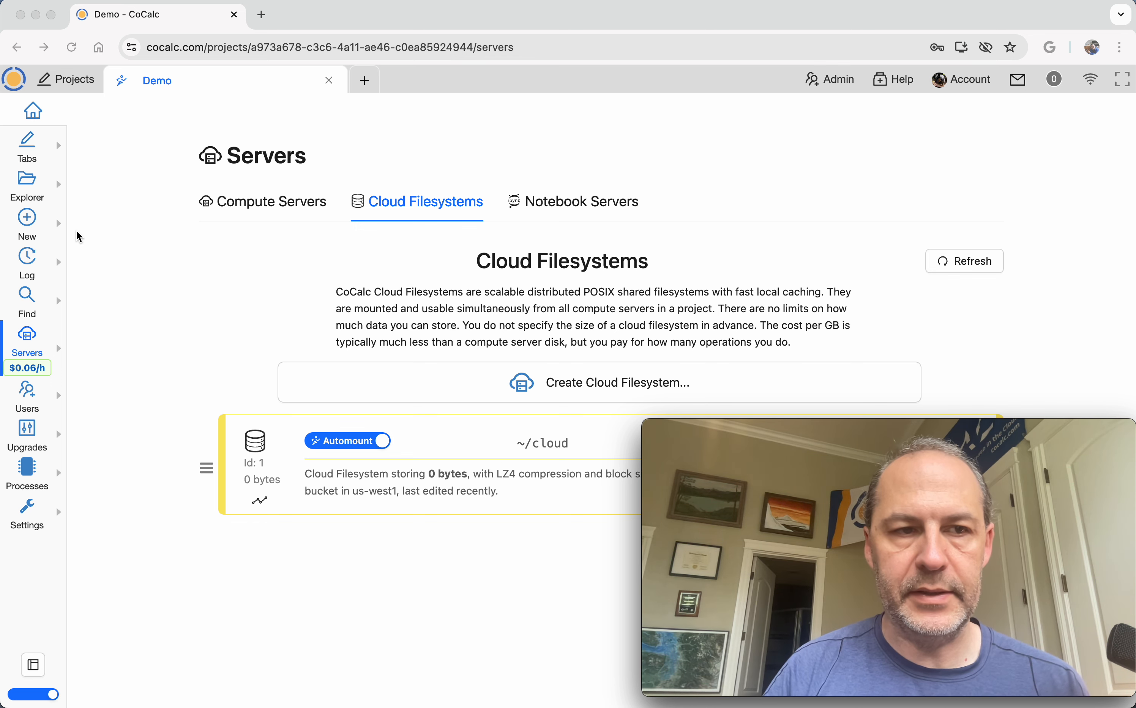
pyautogui.click(27, 188)
pyautogui.click(27, 193)
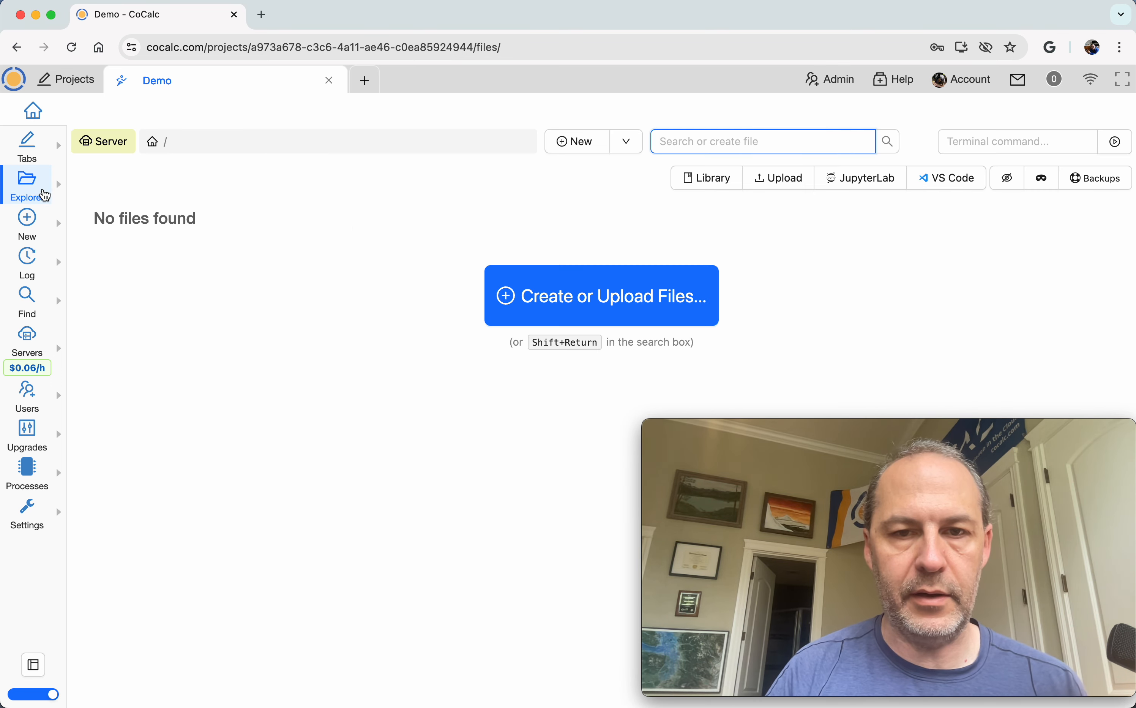
pyautogui.click(27, 342)
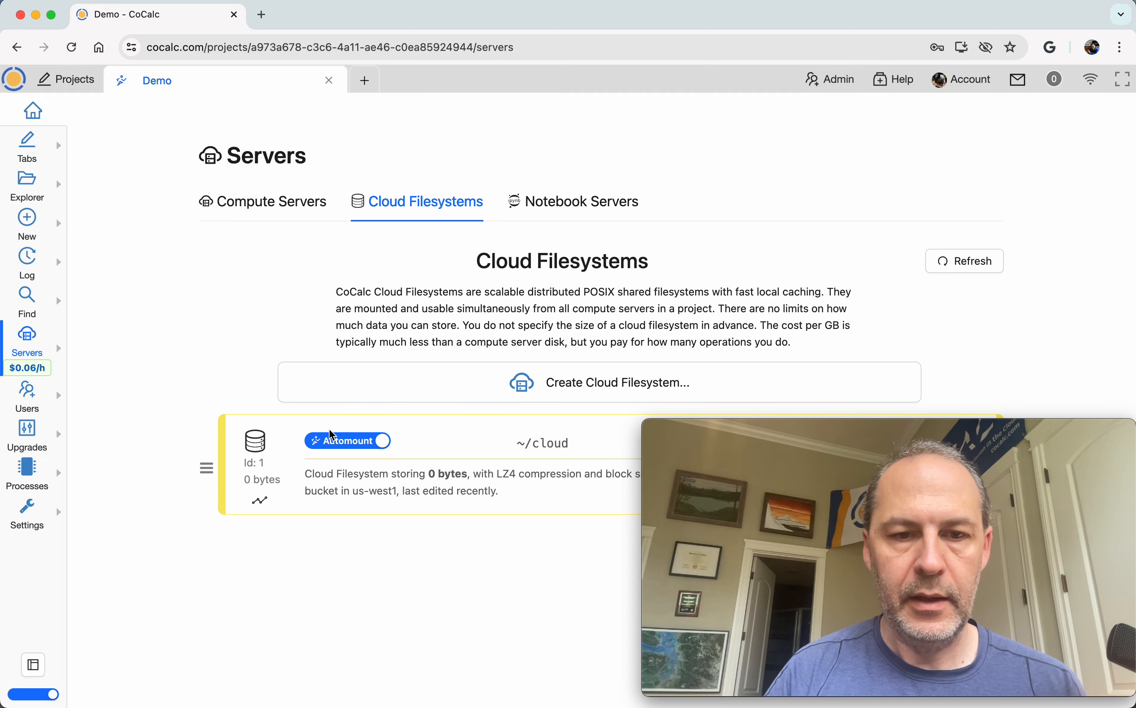
# Step: Examine the startup status of the italy and oregon compute servers
pyautogui.click(268, 212)
pyautogui.scroll(-5, 328, 215)
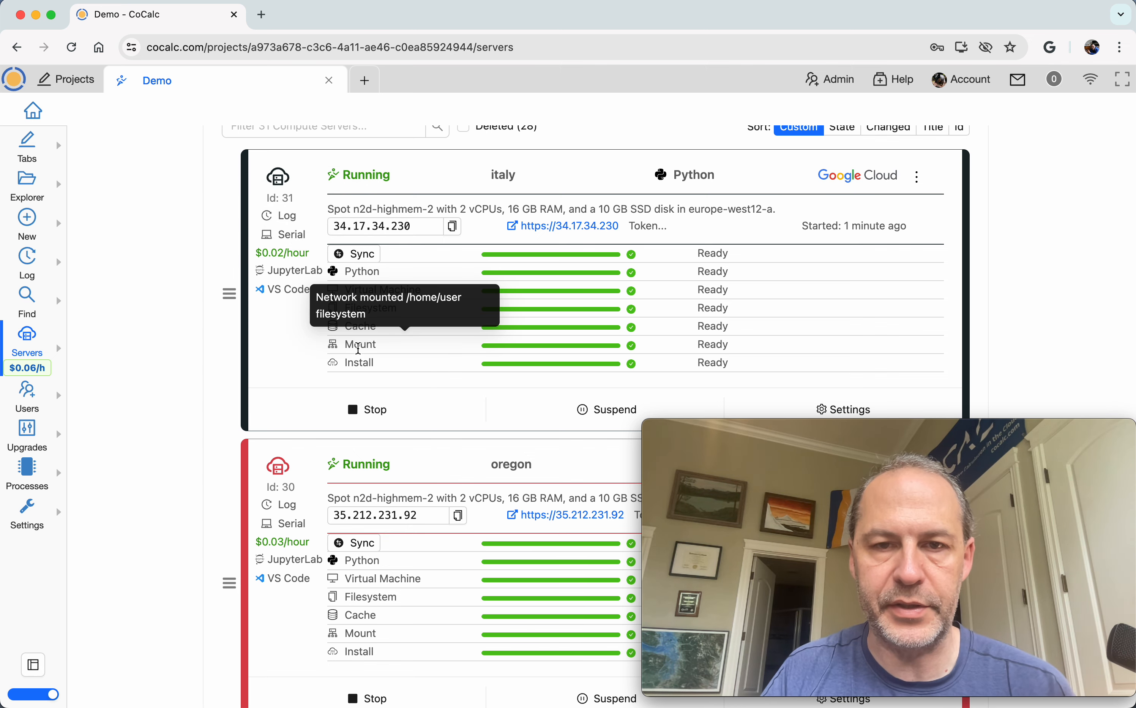
pyautogui.scroll(3, 358, 348)
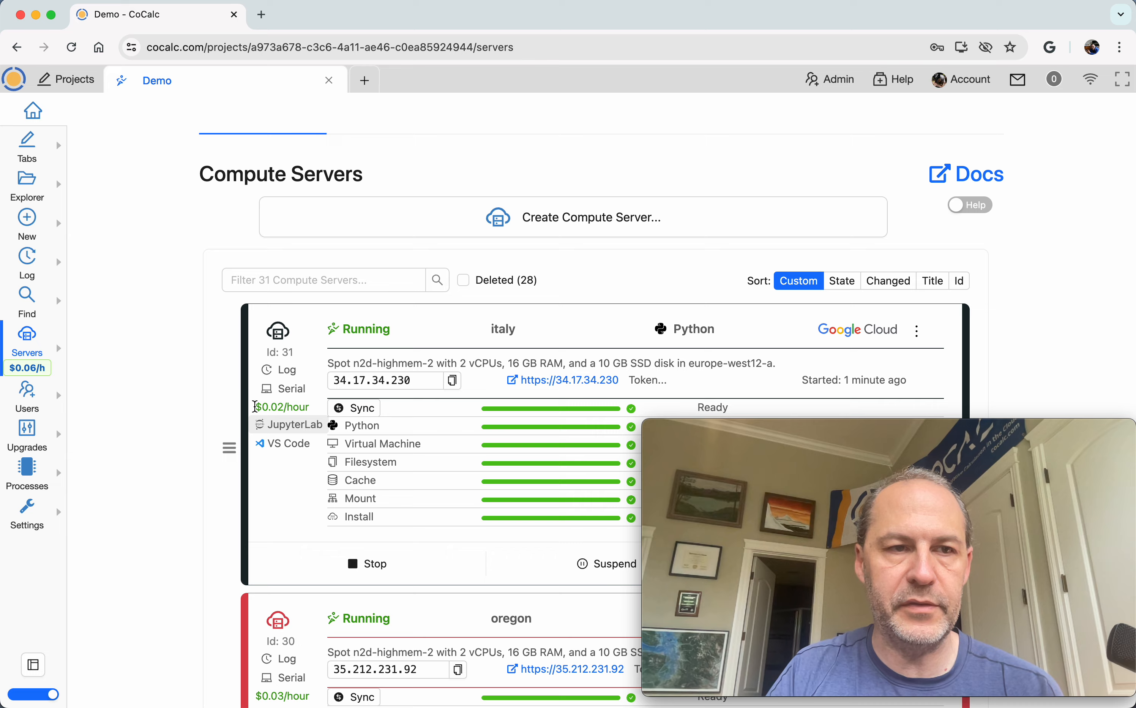
# Step: Create a new terminal file in the project's home directory
pyautogui.click(27, 185)
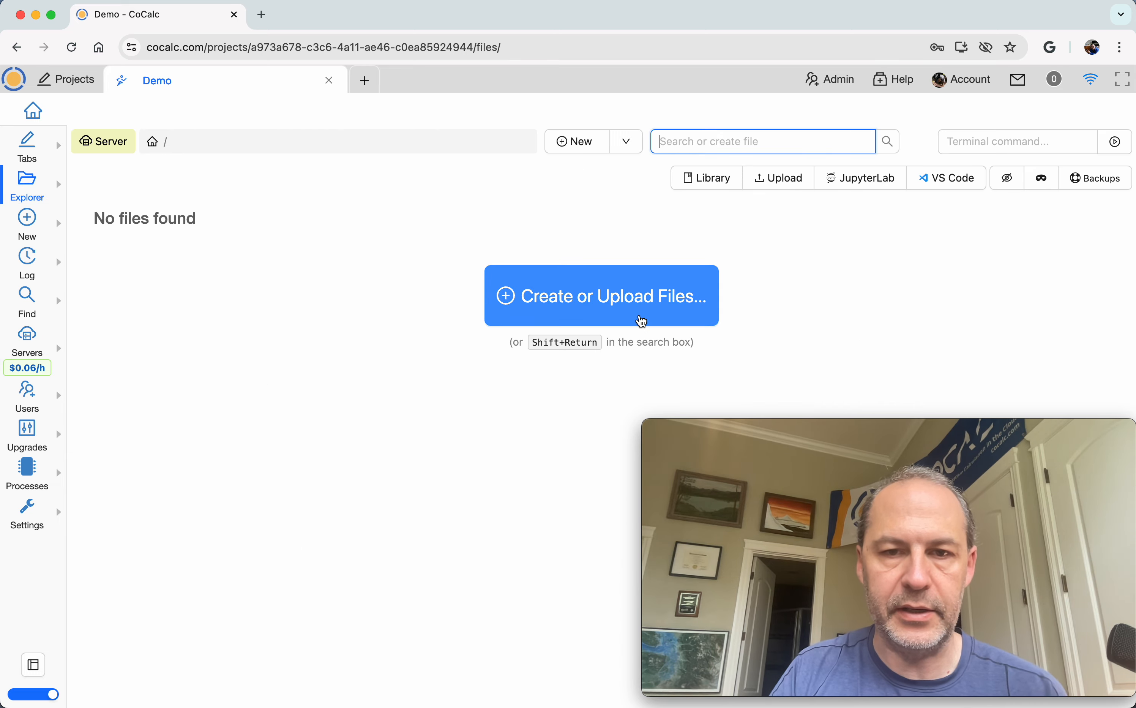
pyautogui.click(642, 321)
pyautogui.click(281, 636)
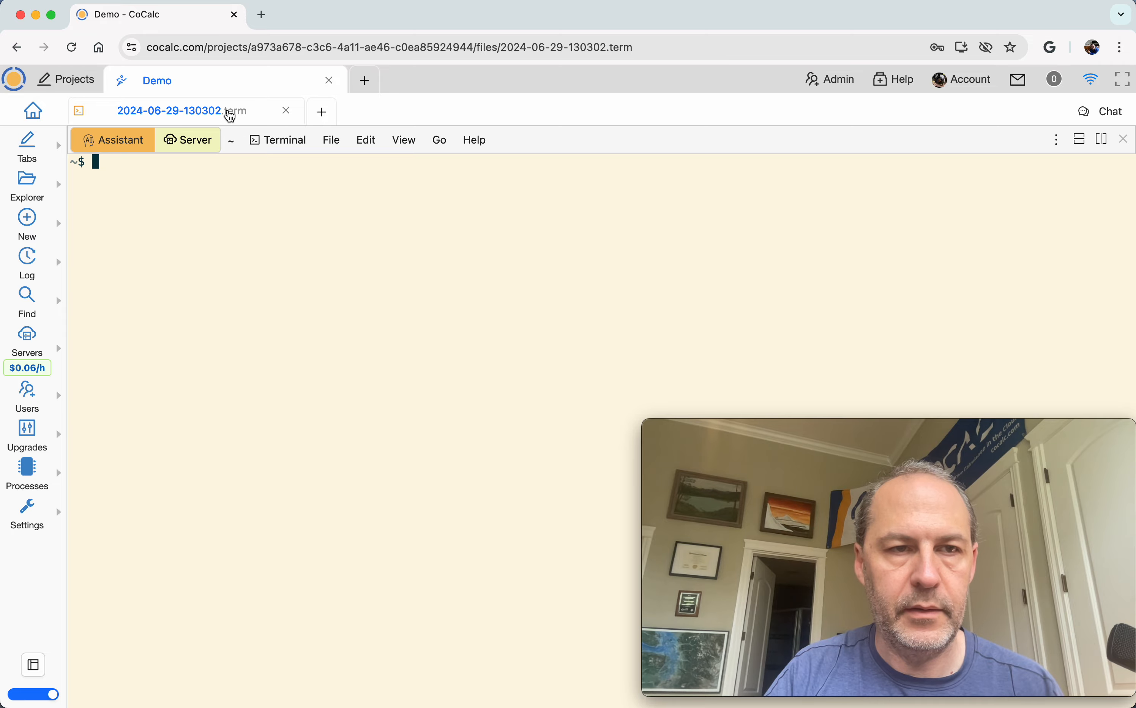
# Step: Run the terminal on the italy compute server instead of the default shared resources
pyautogui.click(202, 140)
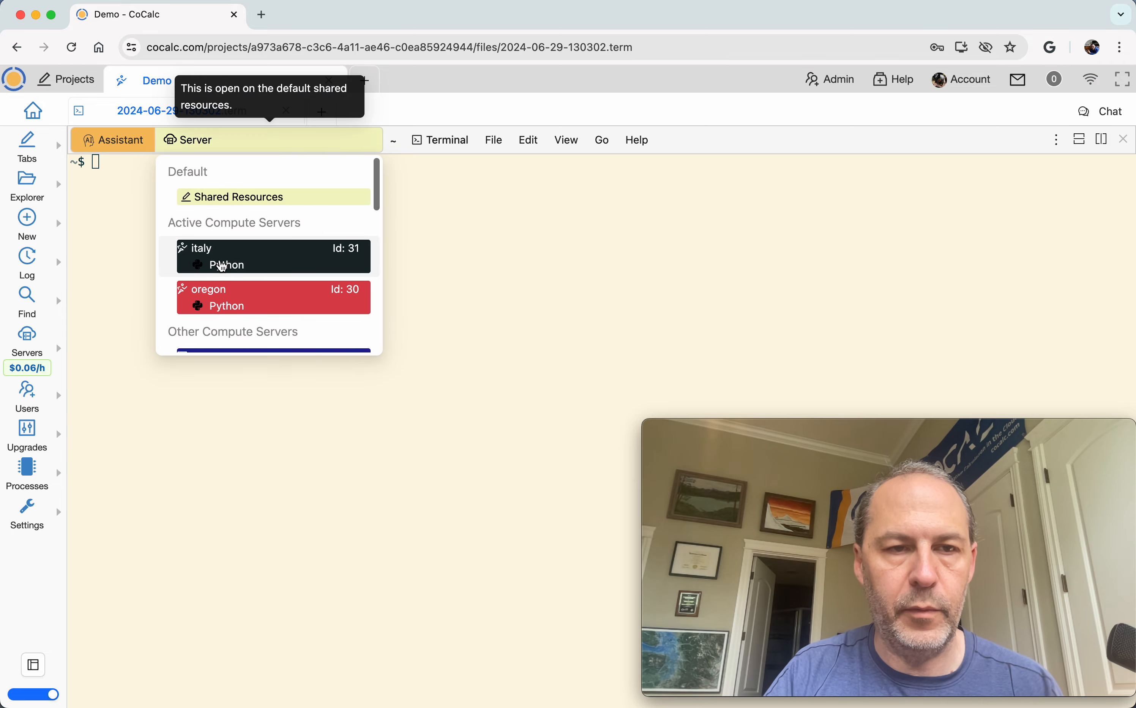
pyautogui.click(223, 266)
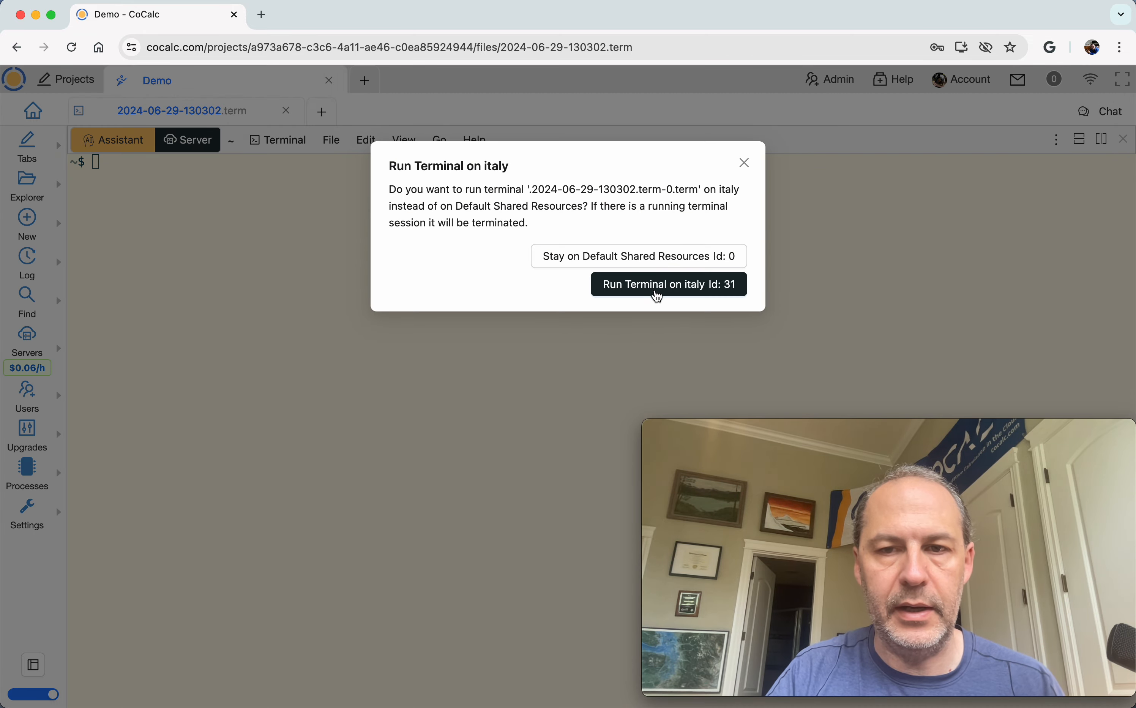
pyautogui.click(657, 284)
# Step: Split off a second terminal frame running on the oregon compute server and stack it below the italy terminal
pyautogui.click(1103, 139)
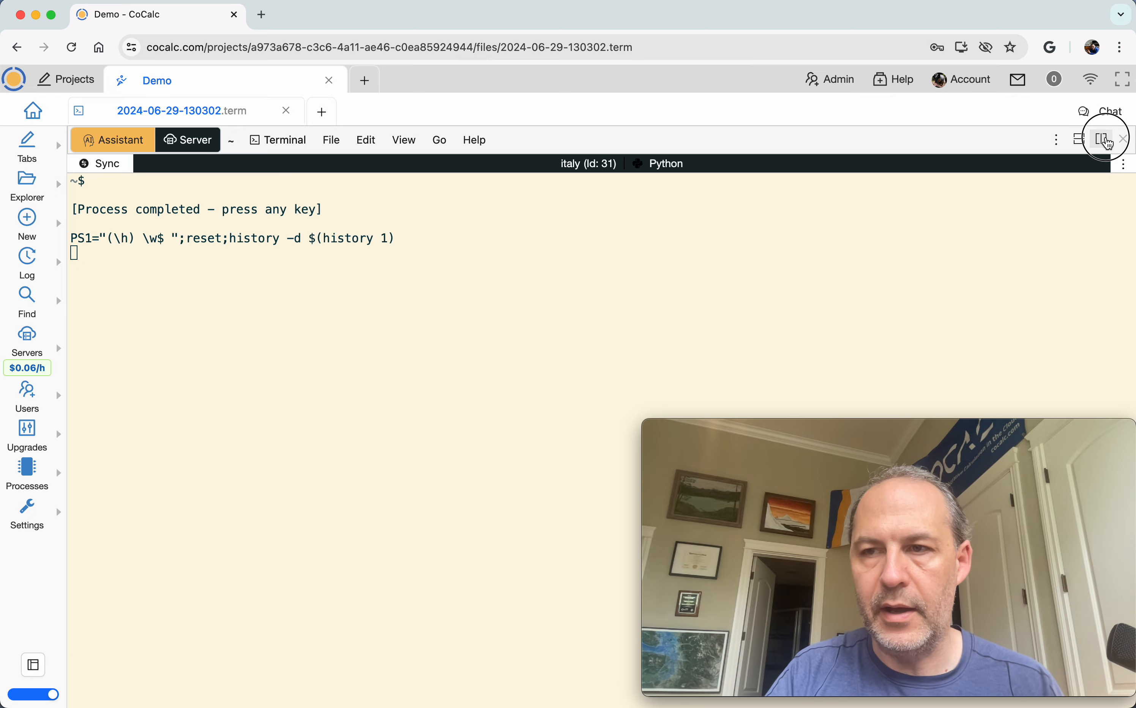
pyautogui.click(646, 138)
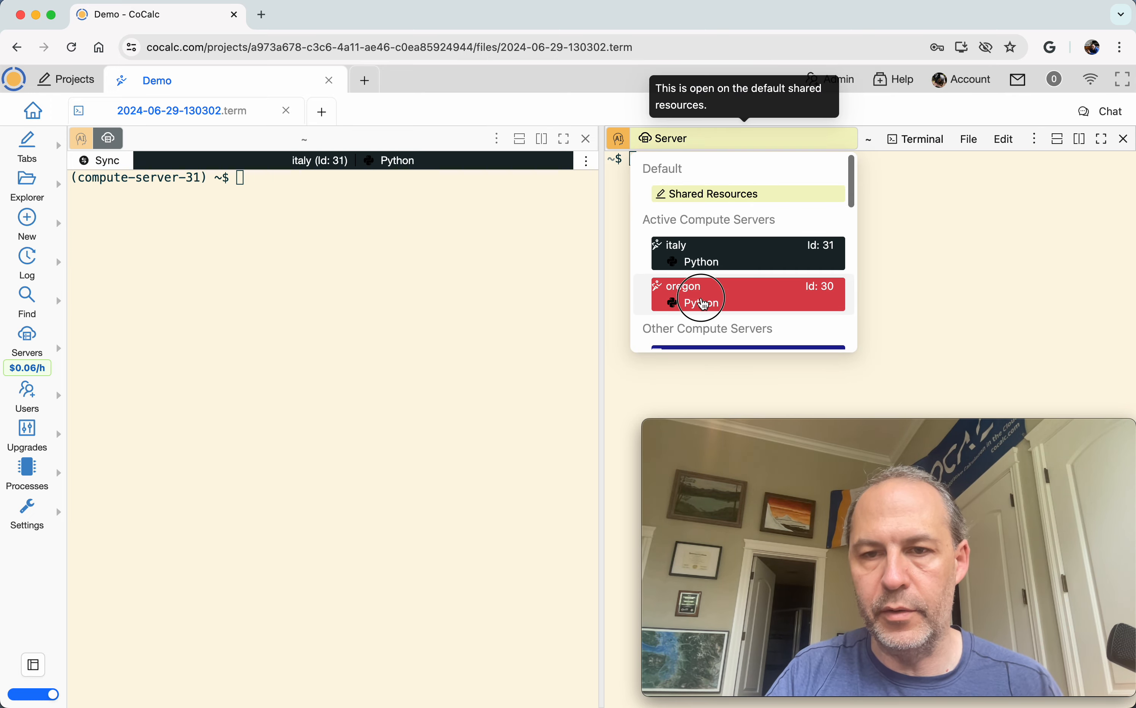
pyautogui.click(705, 304)
pyautogui.click(660, 282)
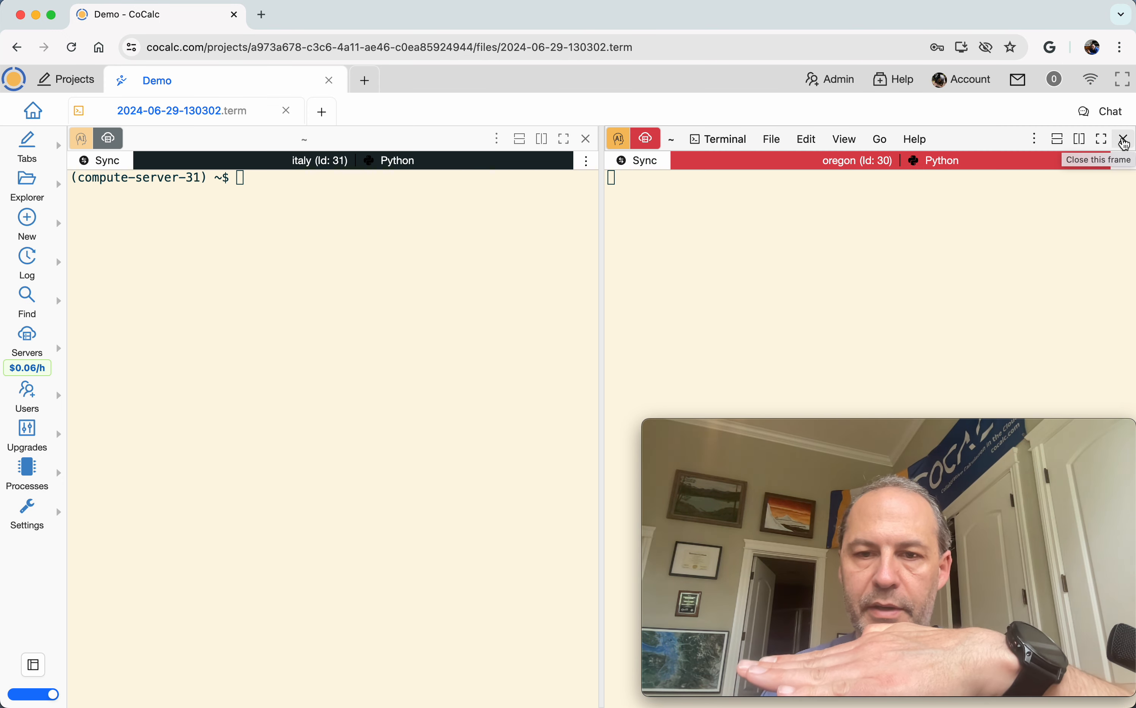
pyautogui.click(1125, 140)
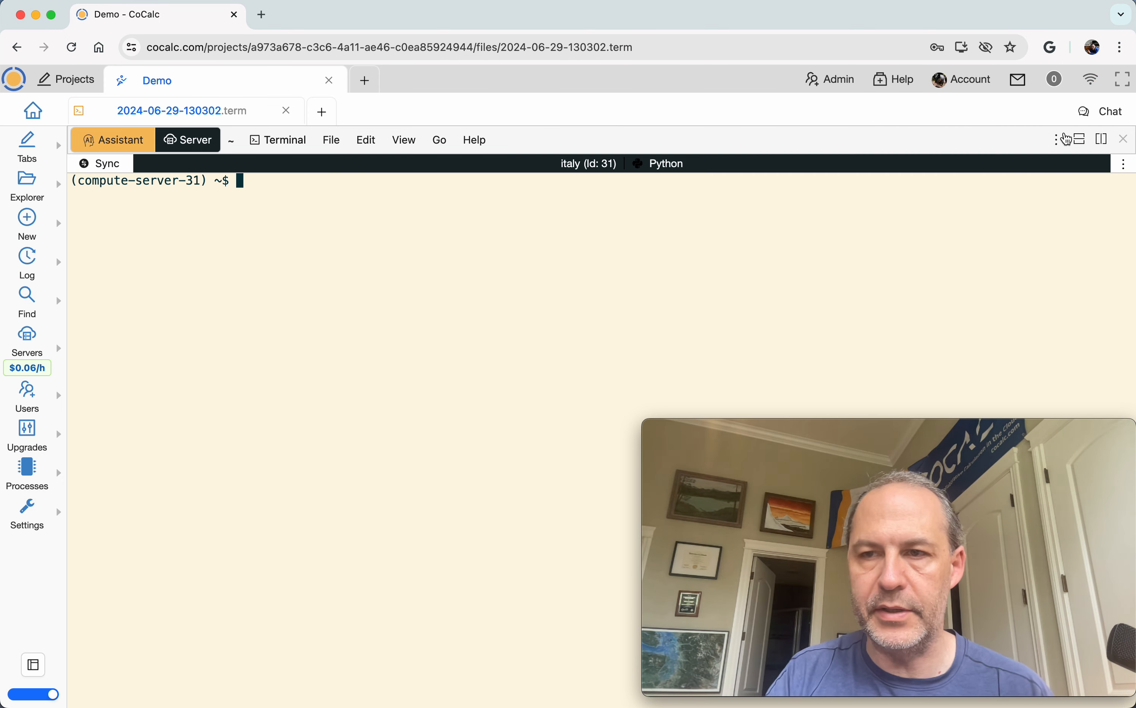
pyautogui.click(1081, 139)
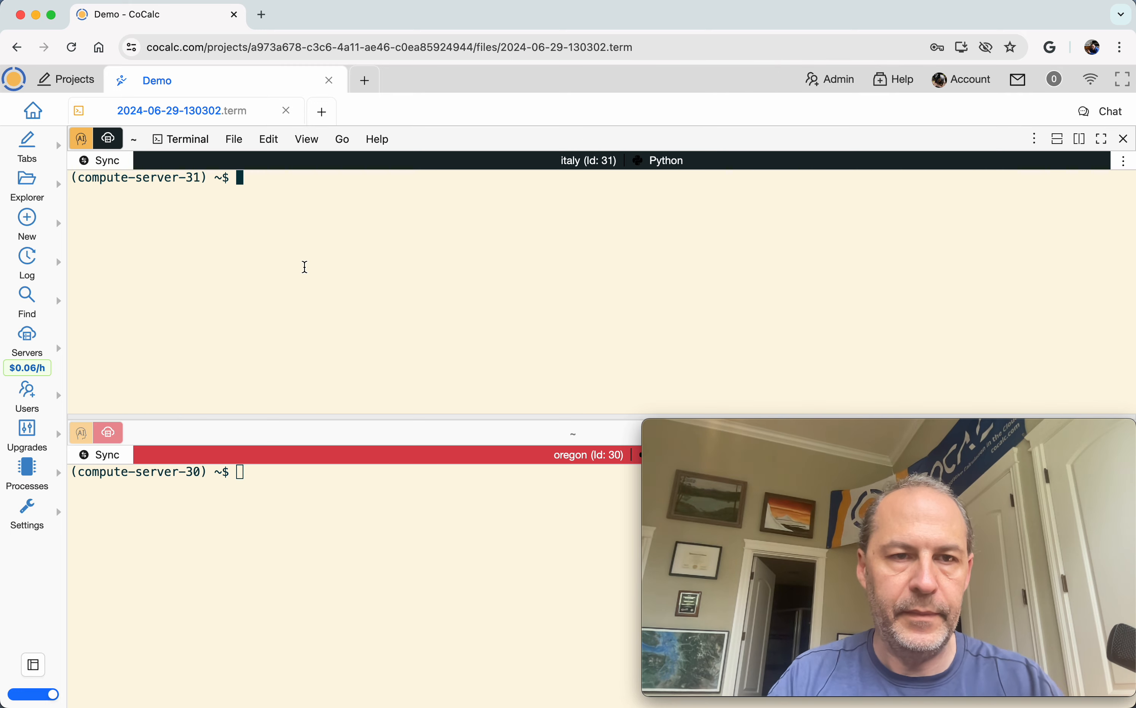
# Step: On the italy terminal, list the mounted filesystems with df -h and change into the cloud directory
pyautogui.write('df -h')
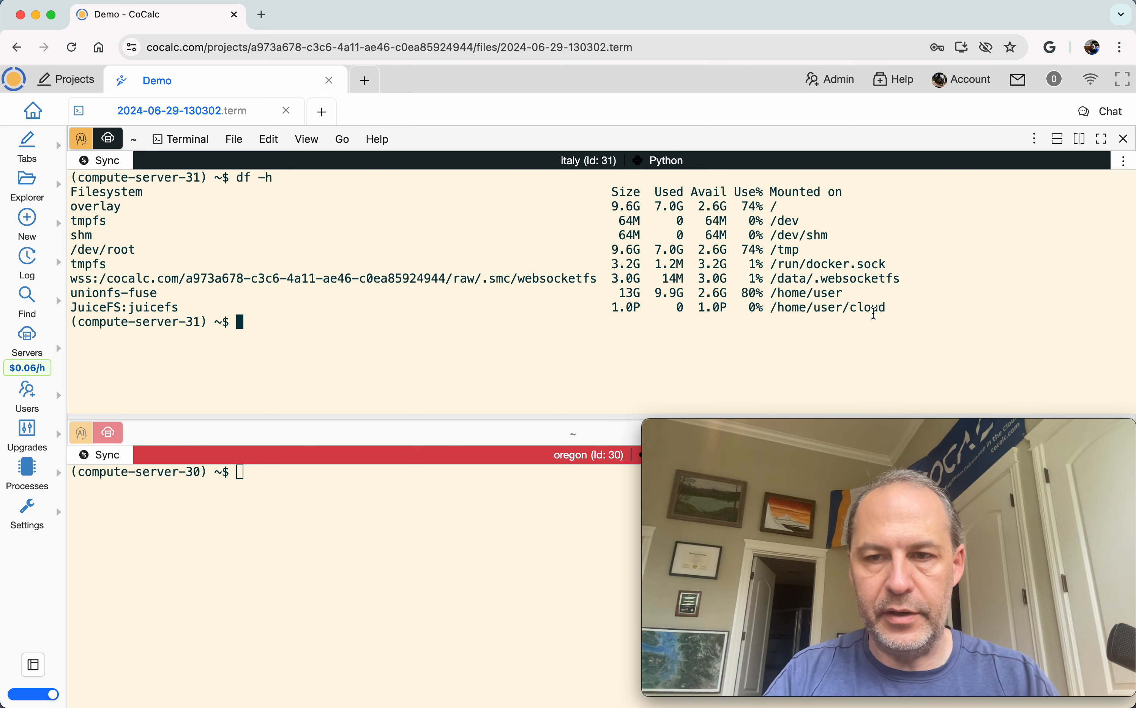
pyautogui.write('cd lc')
pyautogui.press('BackSpace')
pyautogui.press('BackSpace')
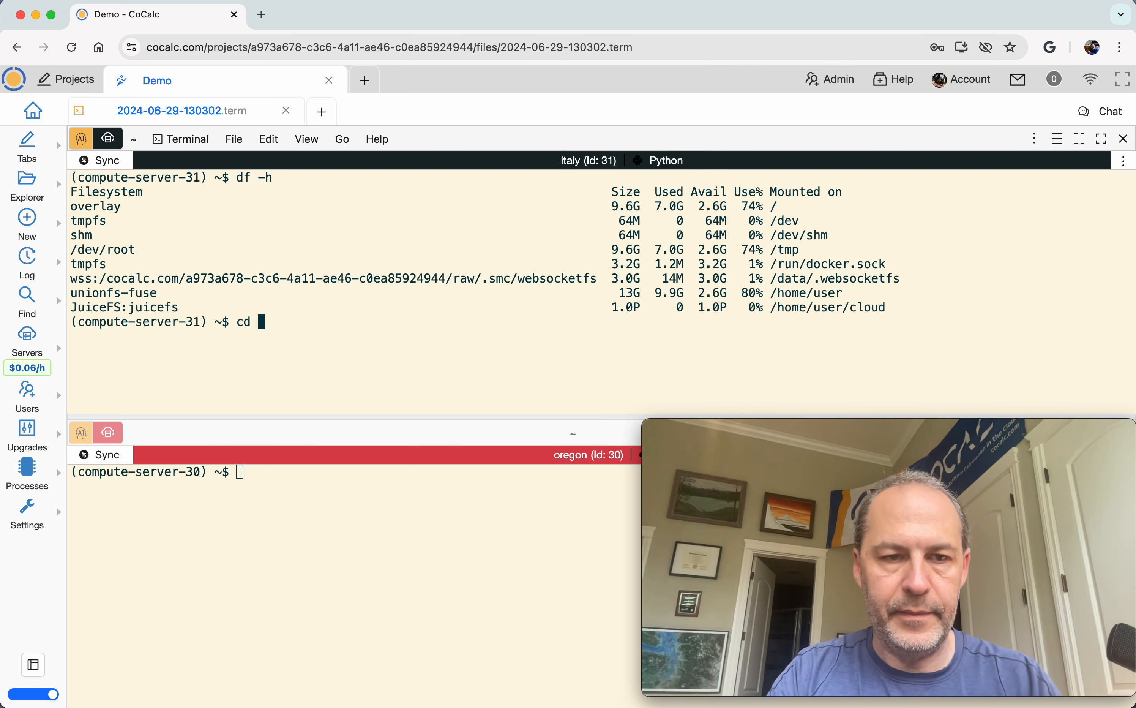
pyautogui.write('cloud')
pyautogui.press('Return')
# Step: Check the disk space of the current cloud directory on italy with df -h
pyautogui.write('df -h .')
pyautogui.press('Return')
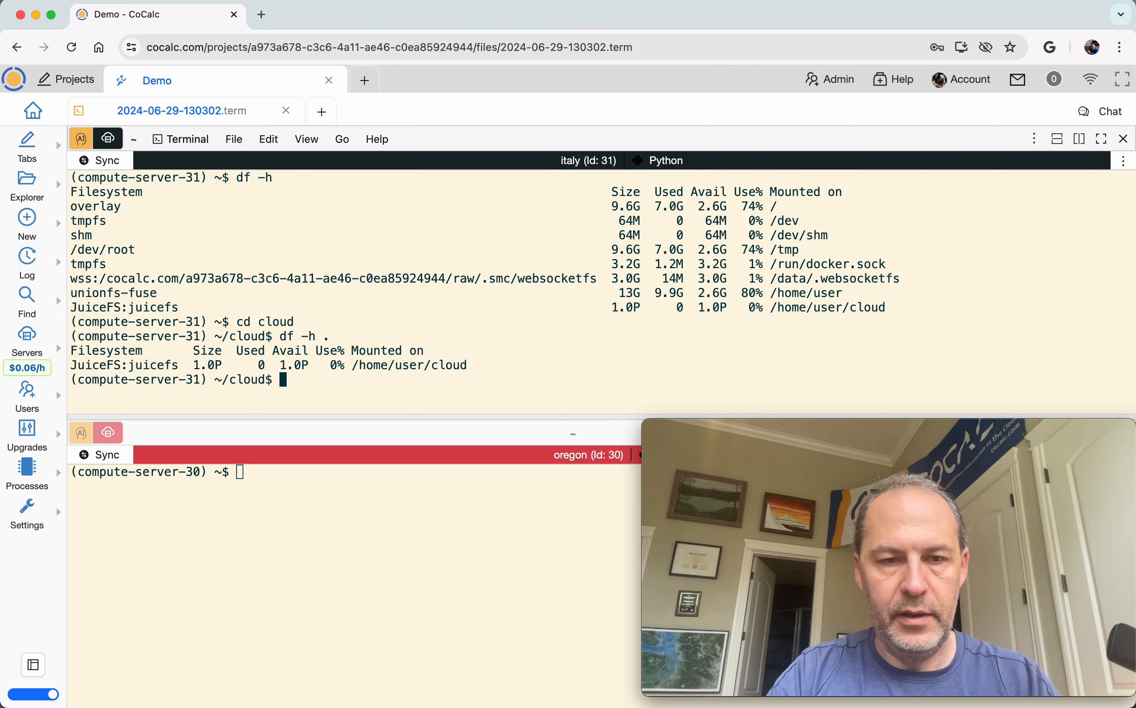
pyautogui.write('cd cl')
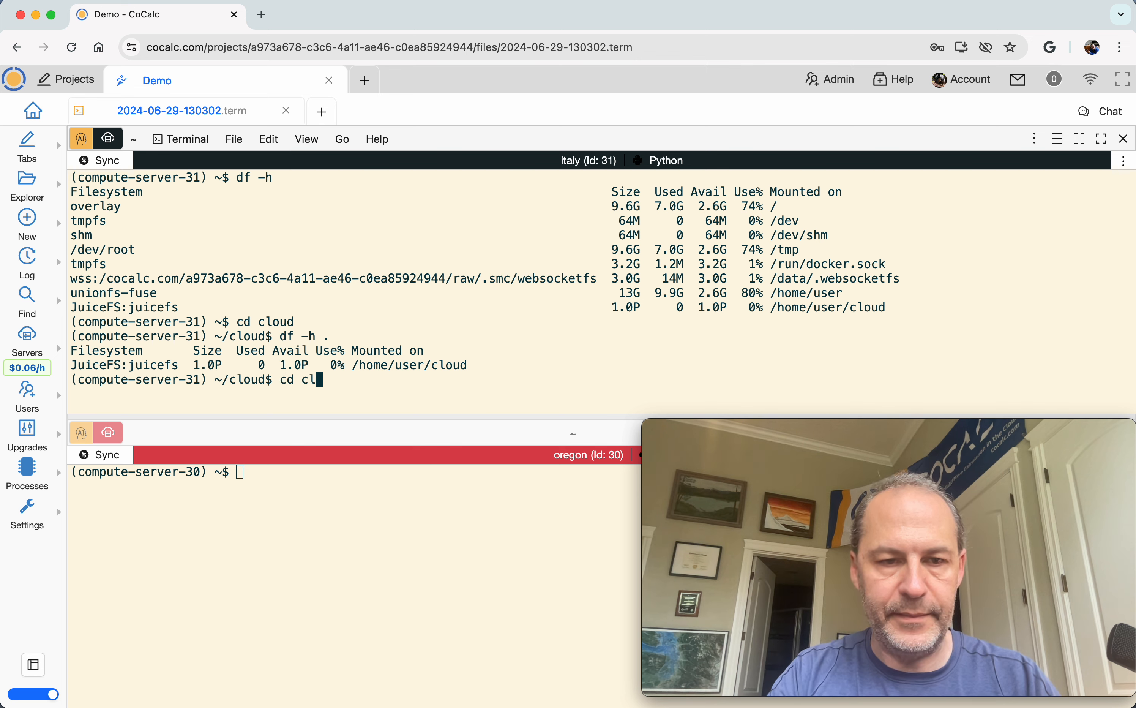
# Step: On the oregon terminal, try to change into the directory clod and list the home directory's files
pyautogui.click(411, 571)
pyautogui.write('cd clod')
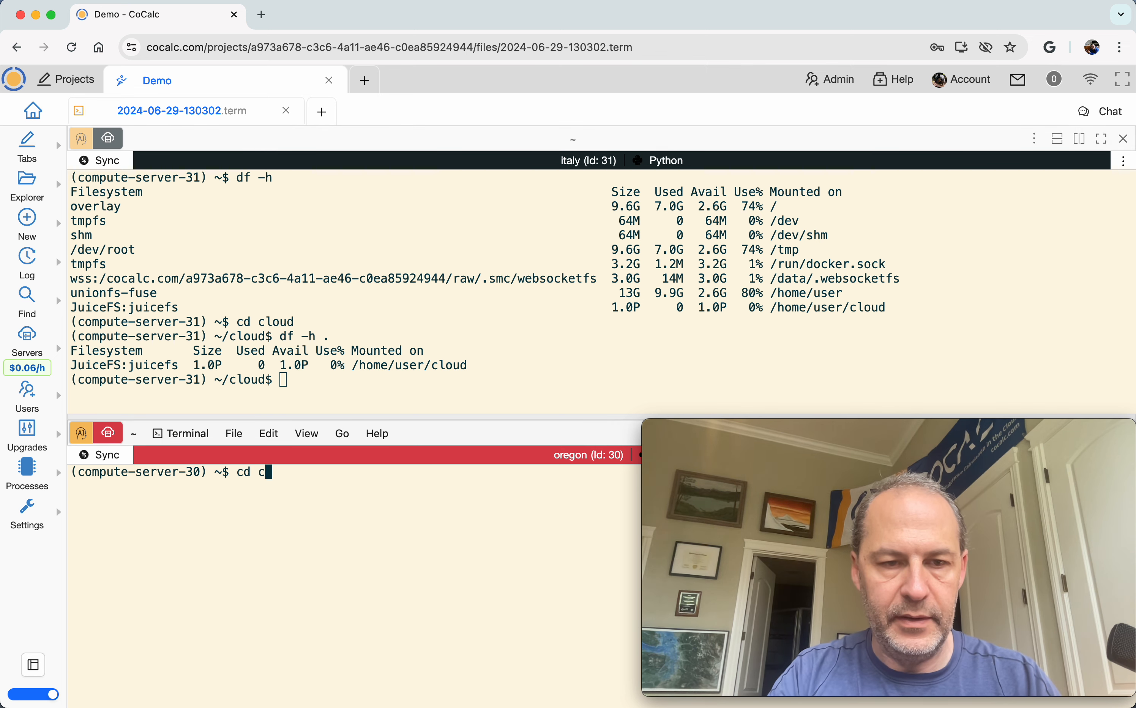
pyautogui.press('Return')
pyautogui.write('ls')
pyautogui.press('Return')
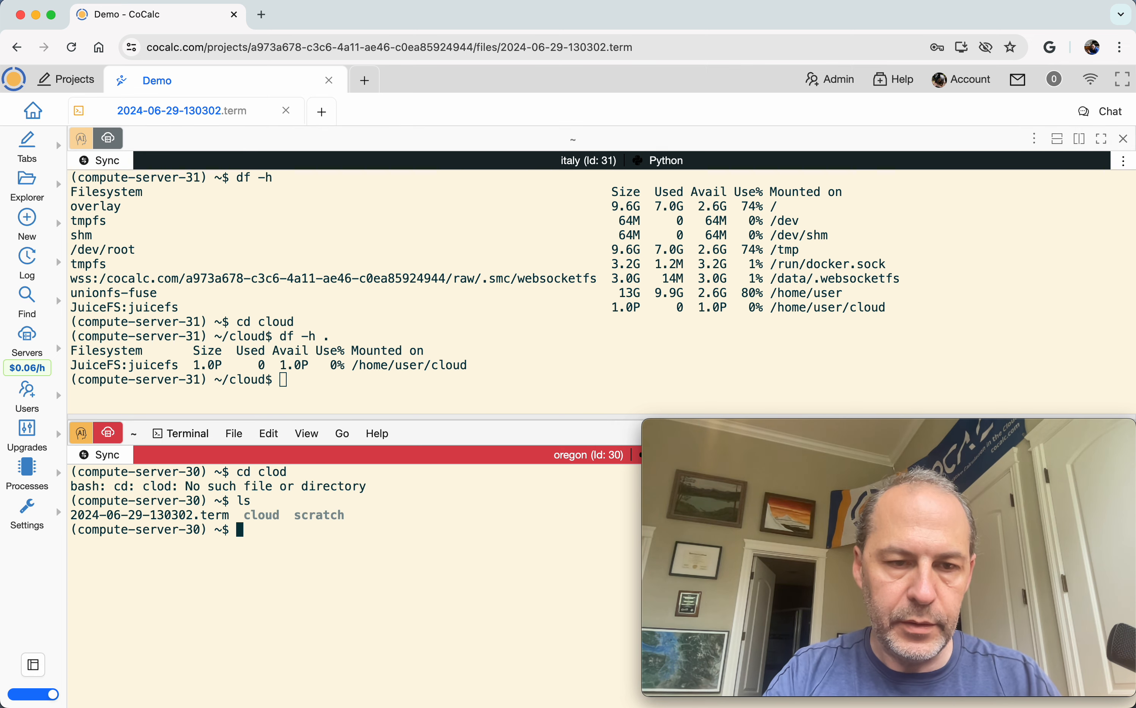
# Step: Change into the cloud directory on the oregon terminal and list its files
pyautogui.press('BackSpace')
pyautogui.press('BackSpace')
pyautogui.write('cd cloud')
pyautogui.press('Return')
pyautogui.write('ls')
pyautogui.press('Return')
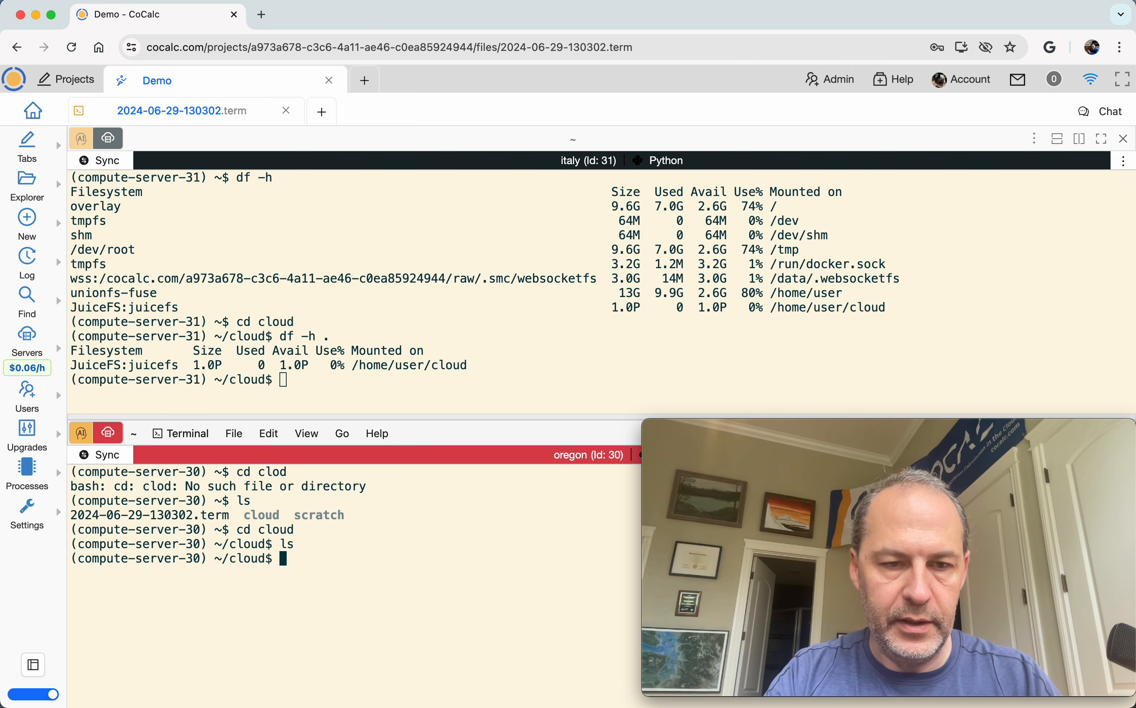
# Step: On the italy terminal, write foo to xx.txt with echo and display the file with more
pyautogui.click(412, 382)
pyautogui.write('echo ')
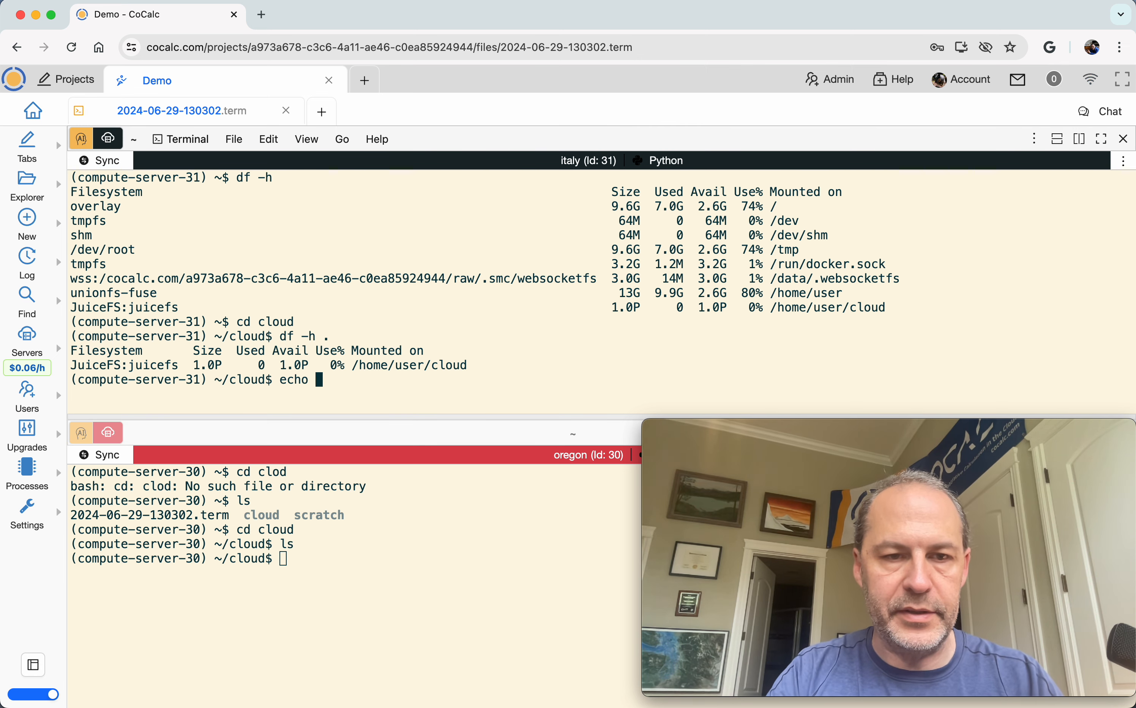
pyautogui.write("'foo' > ")
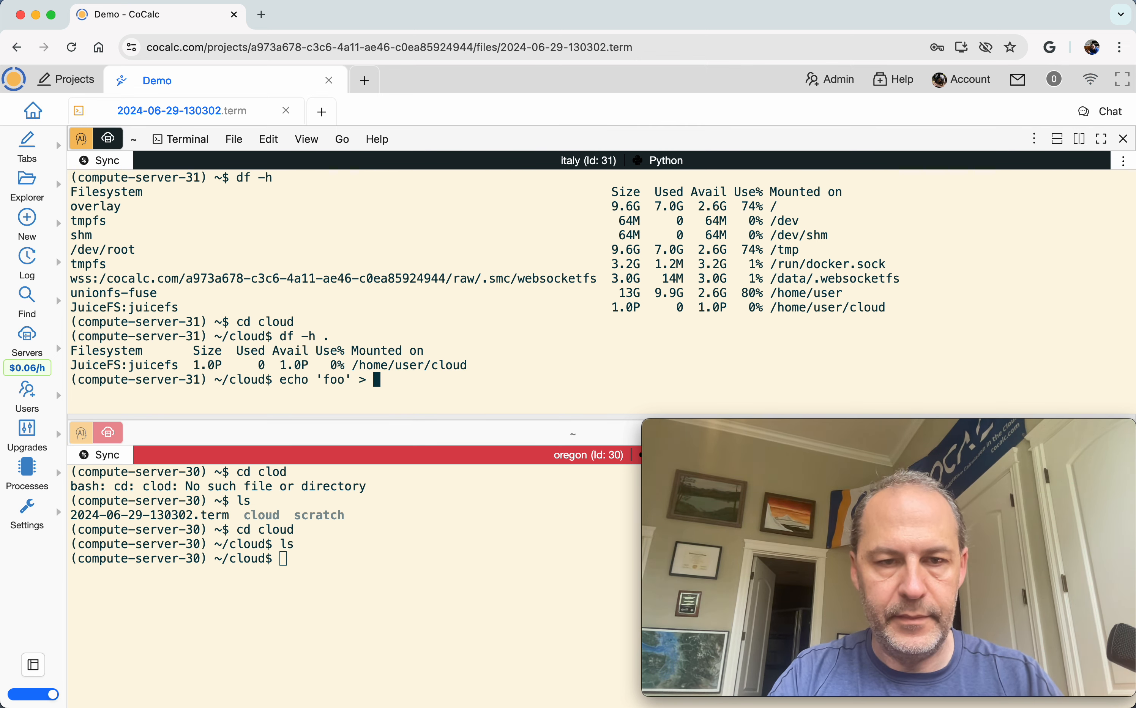
pyautogui.write('xx.txt')
pyautogui.press('Return')
pyautogui.write('more x')
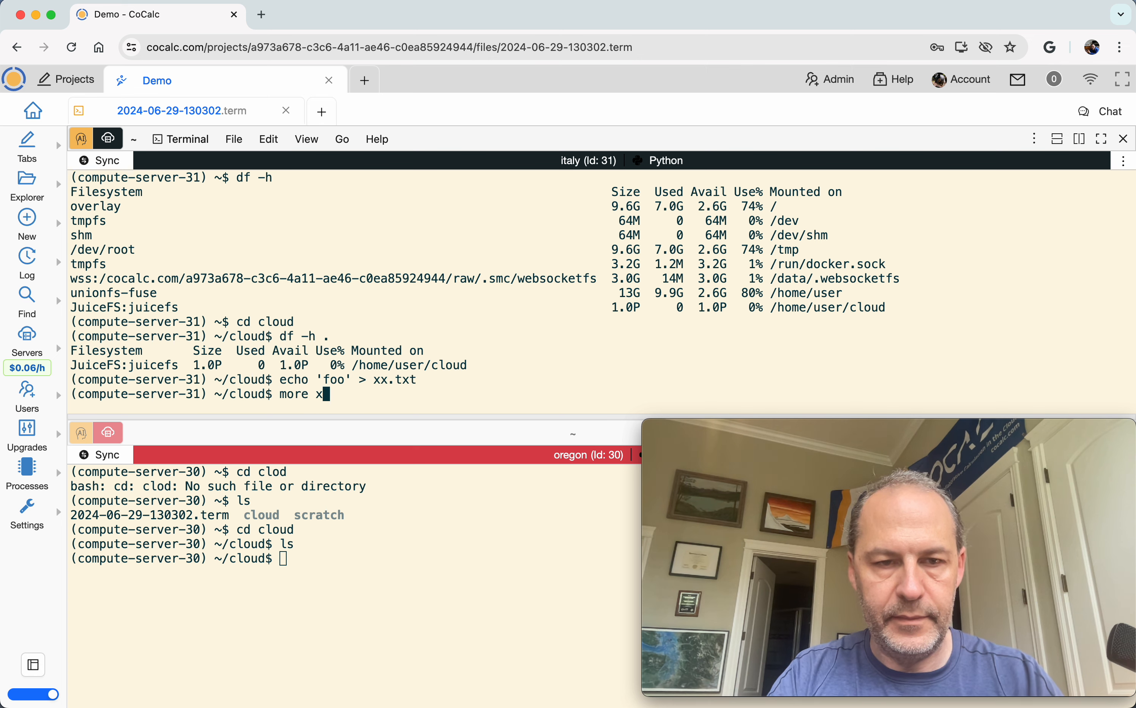
pyautogui.write('x.txt')
pyautogui.press('Return')
# Step: On the oregon terminal, list the cloud directory's files and display xx.txt with more
pyautogui.click(422, 562)
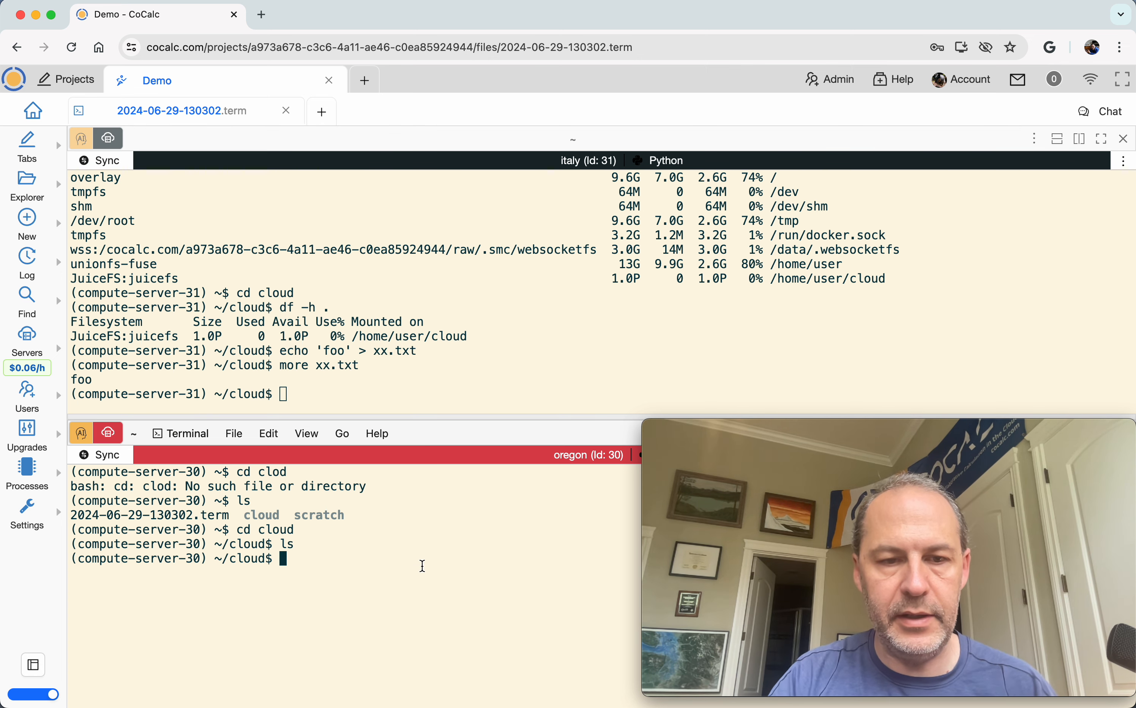
pyautogui.write('ls')
pyautogui.press('Return')
pyautogui.write('more xx.txt')
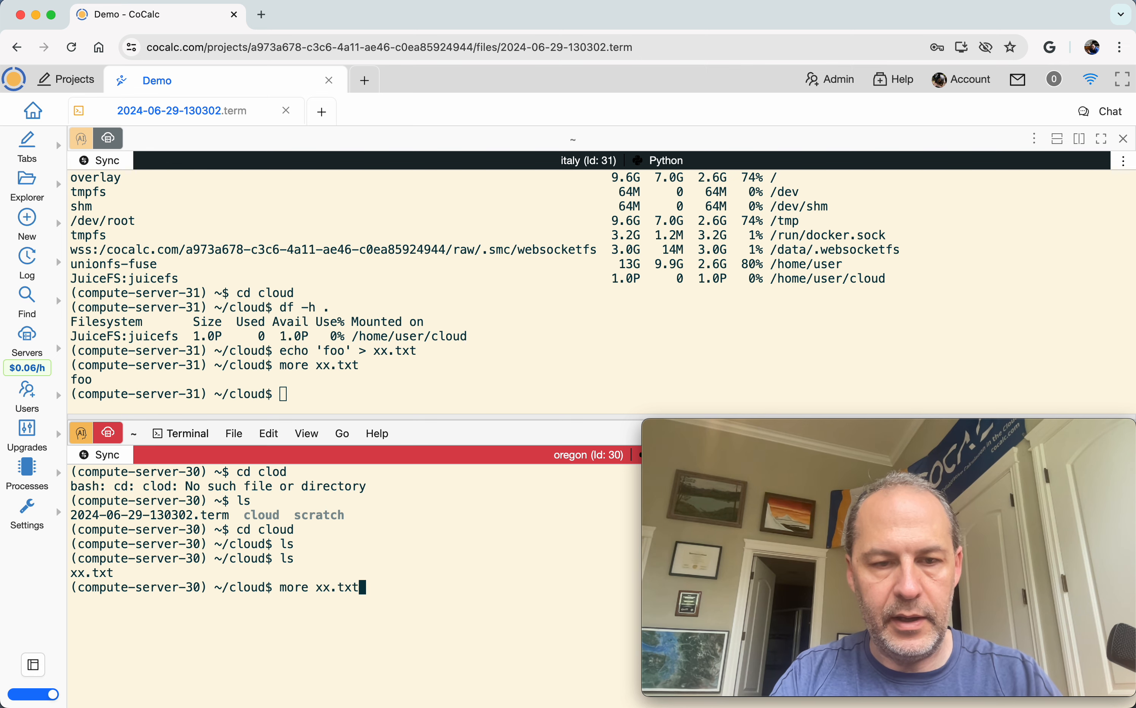
pyautogui.press('Return')
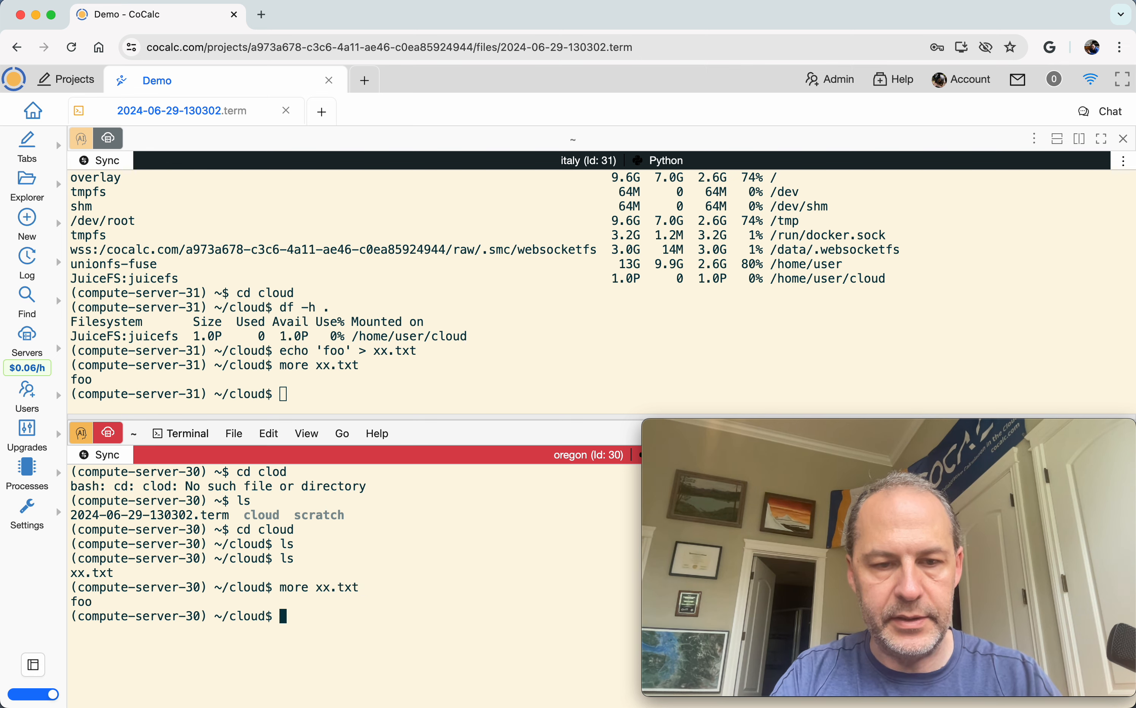
# Step: Append bar to x.txt with echo from the oregon terminal
pyautogui.write('echo ')
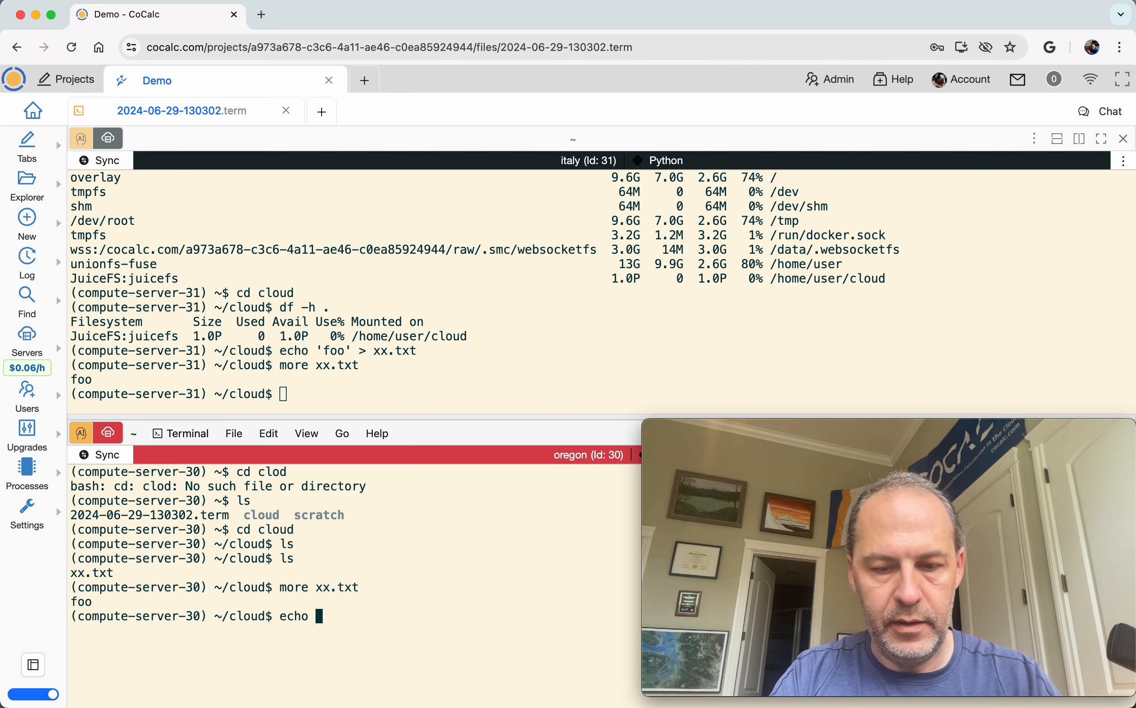
pyautogui.write('bar >> xt.xt')
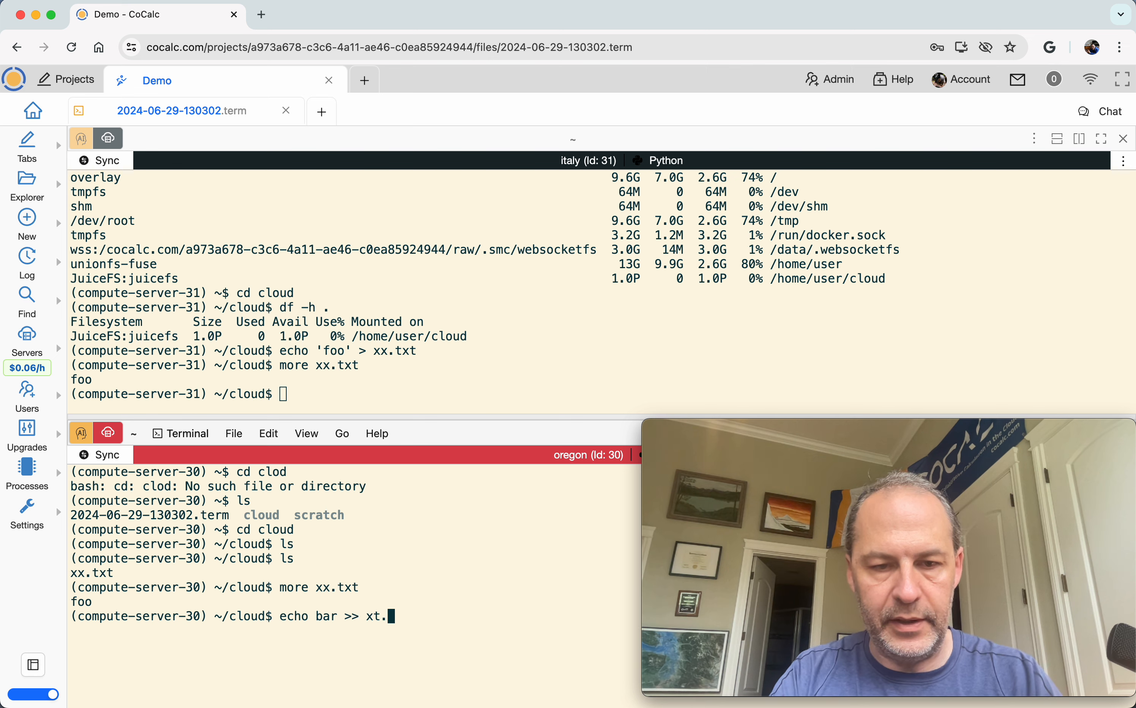
pyautogui.press('BackSpace')
pyautogui.press('BackSpace')
pyautogui.press('BackSpace')
pyautogui.press('BackSpace')
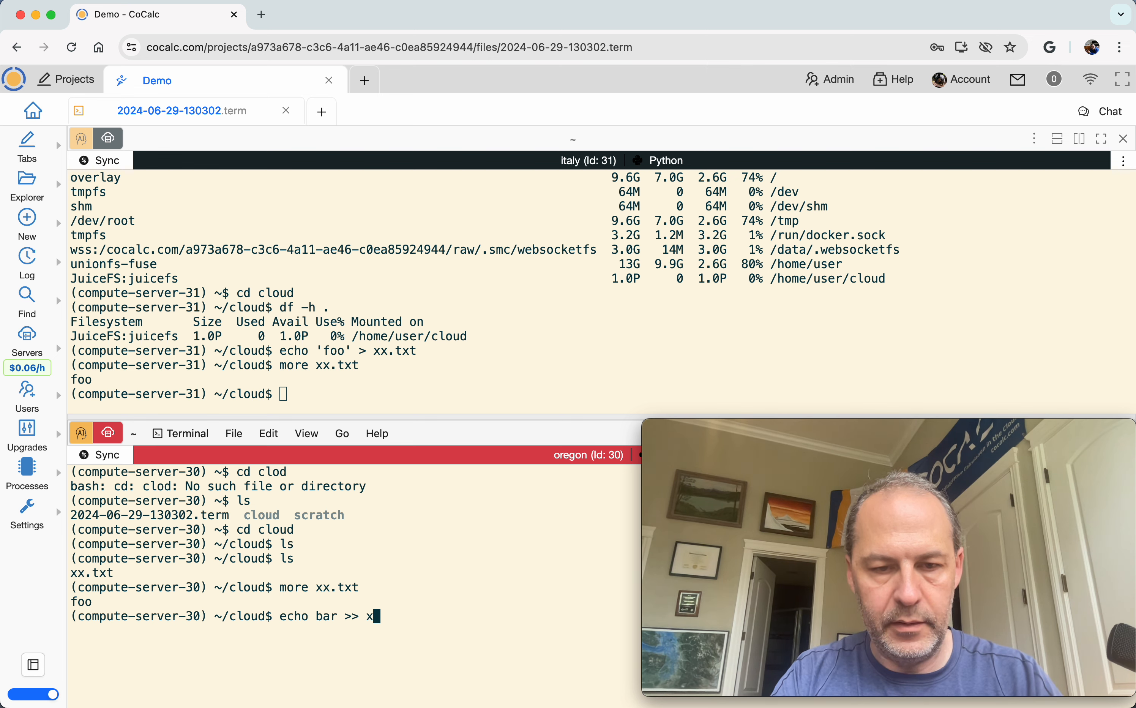
pyautogui.write('.txt')
pyautogui.press('Return')
# Step: On the italy terminal, display xx.txt with more twice to check its contents
pyautogui.click(419, 276)
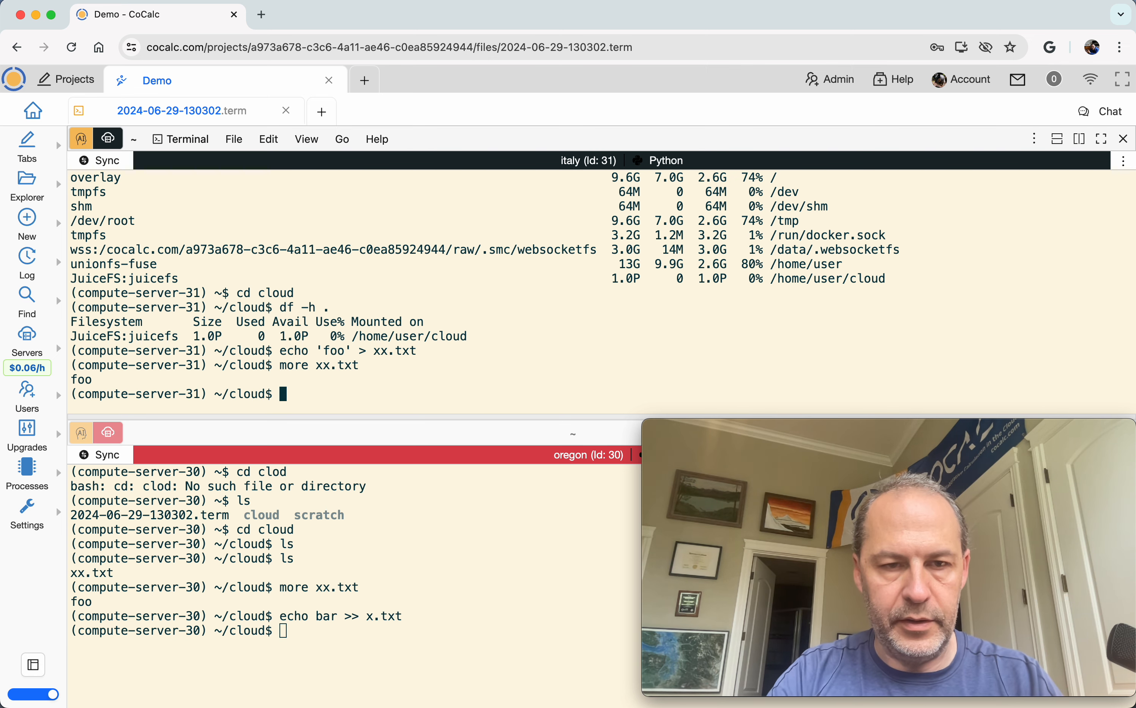
pyautogui.write('more xx.txt')
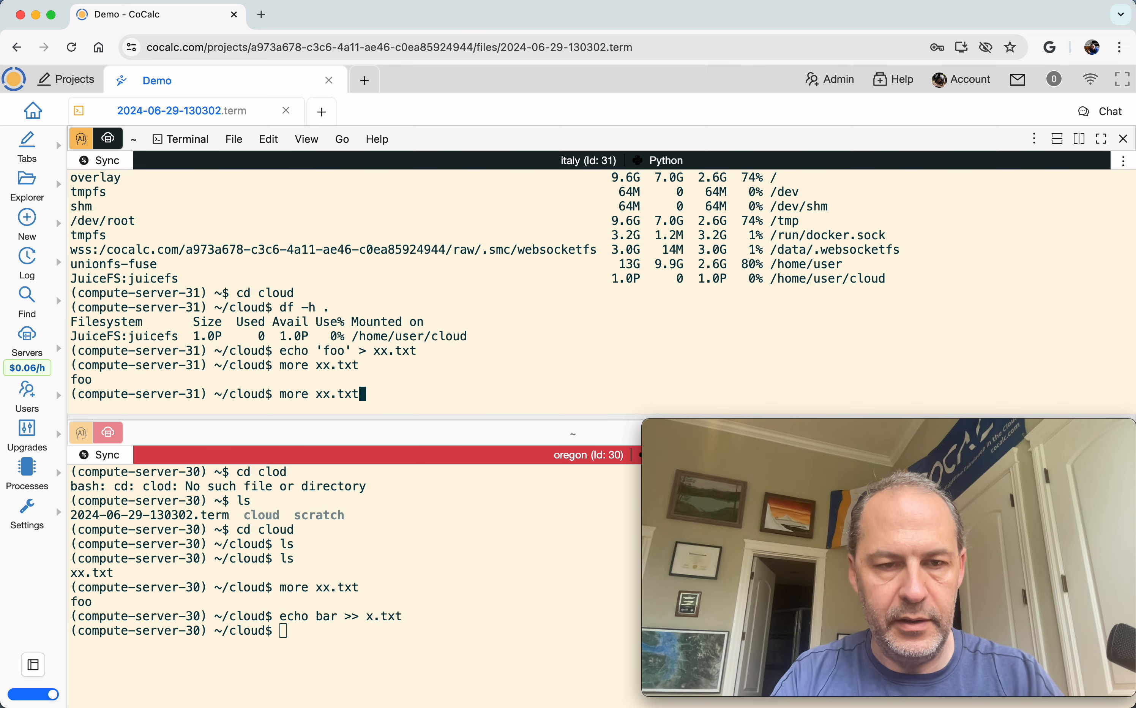
pyautogui.press('Return')
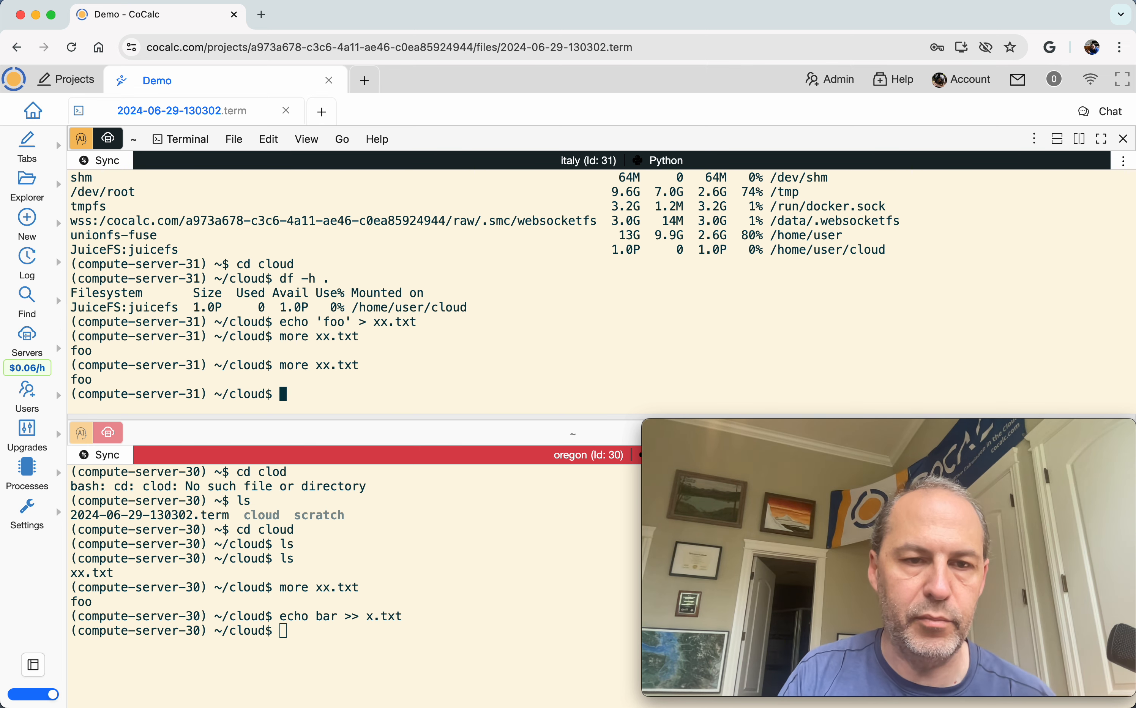
pyautogui.press('Up')
pyautogui.press('Return')
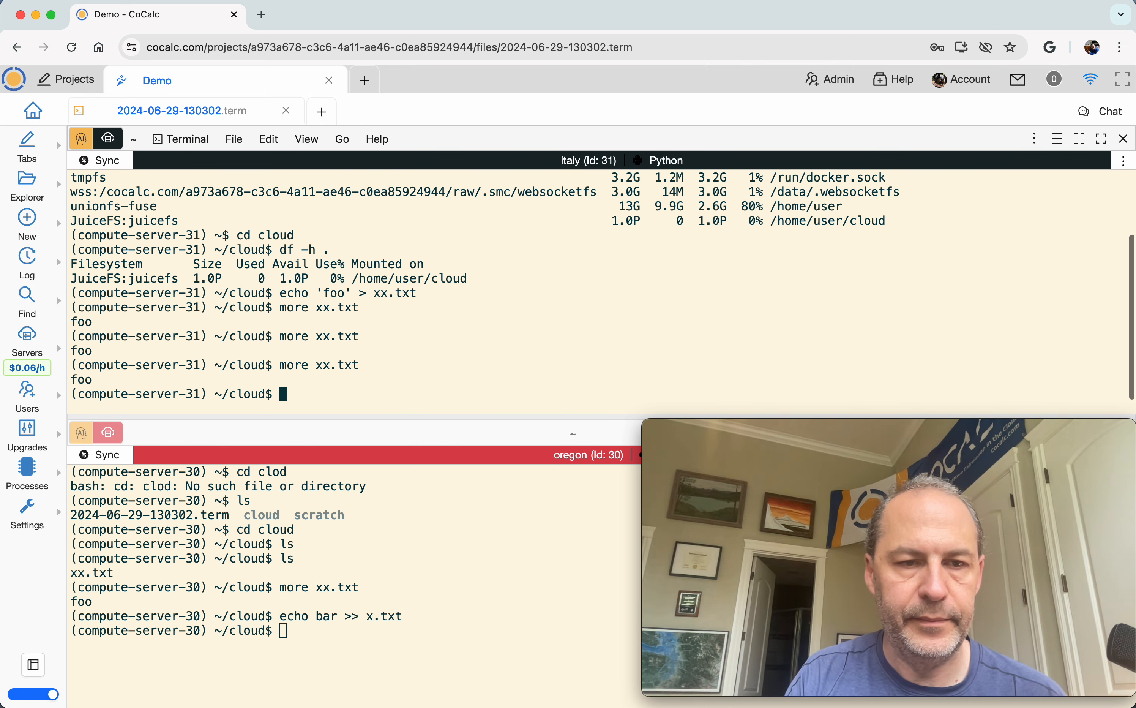
# Step: Display x.txt with more on the italy terminal and list the cloud directory's files
pyautogui.press('Up')
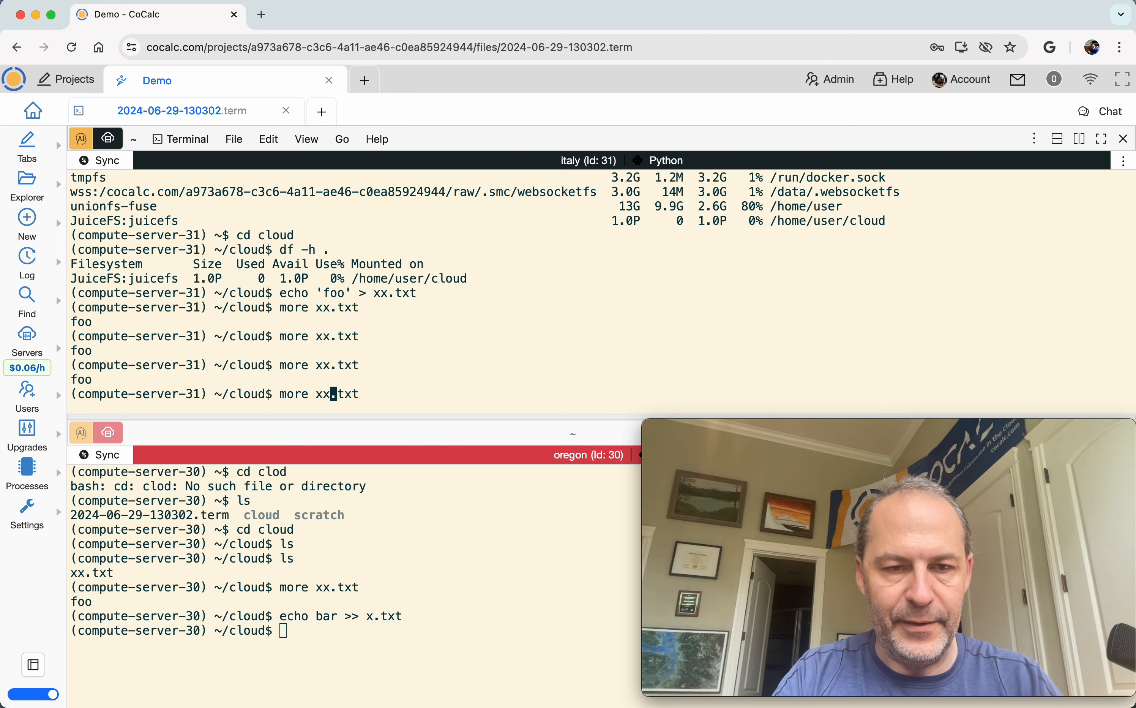
pyautogui.press('BackSpace')
pyautogui.press('Return')
pyautogui.write('ls')
pyautogui.press('Return')
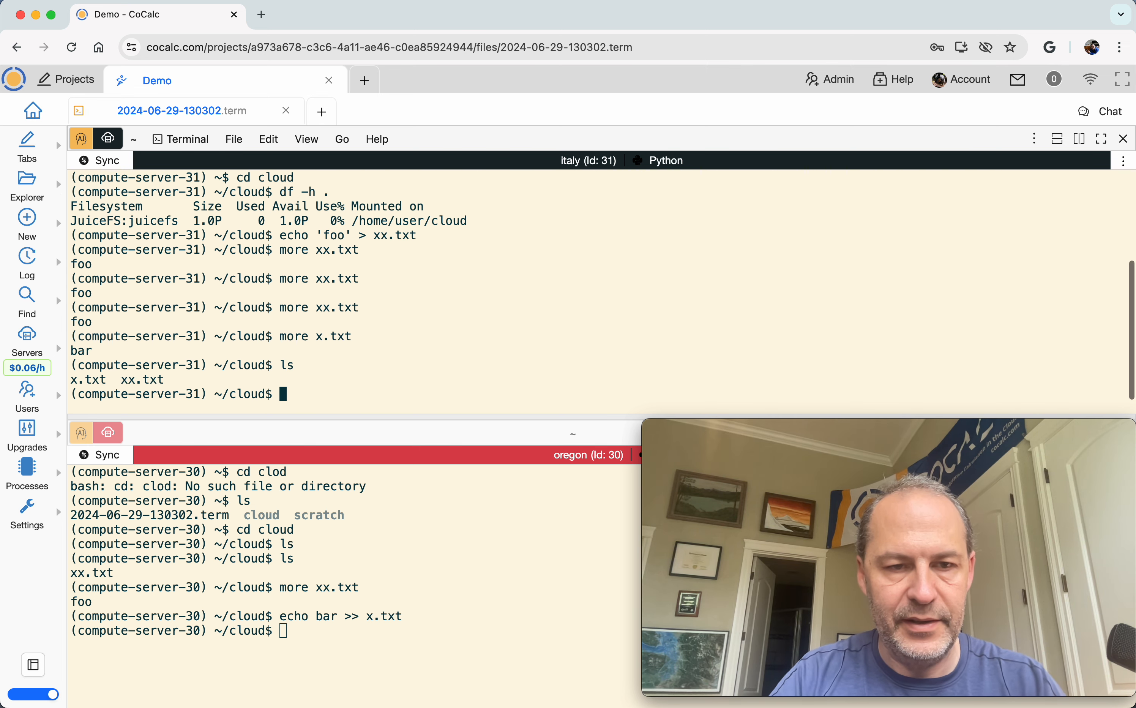
# Step: Append bar to xx.txt from the oregon terminal and display that file with more on the italy terminal
pyautogui.click(318, 589)
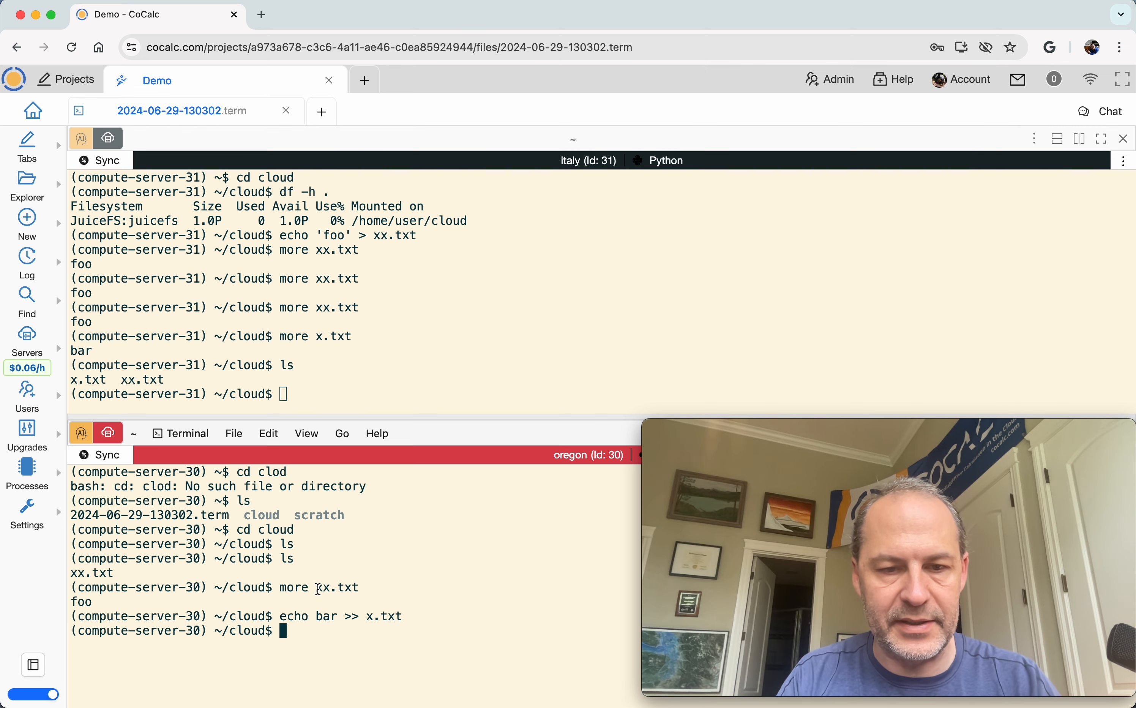
pyautogui.press('Up')
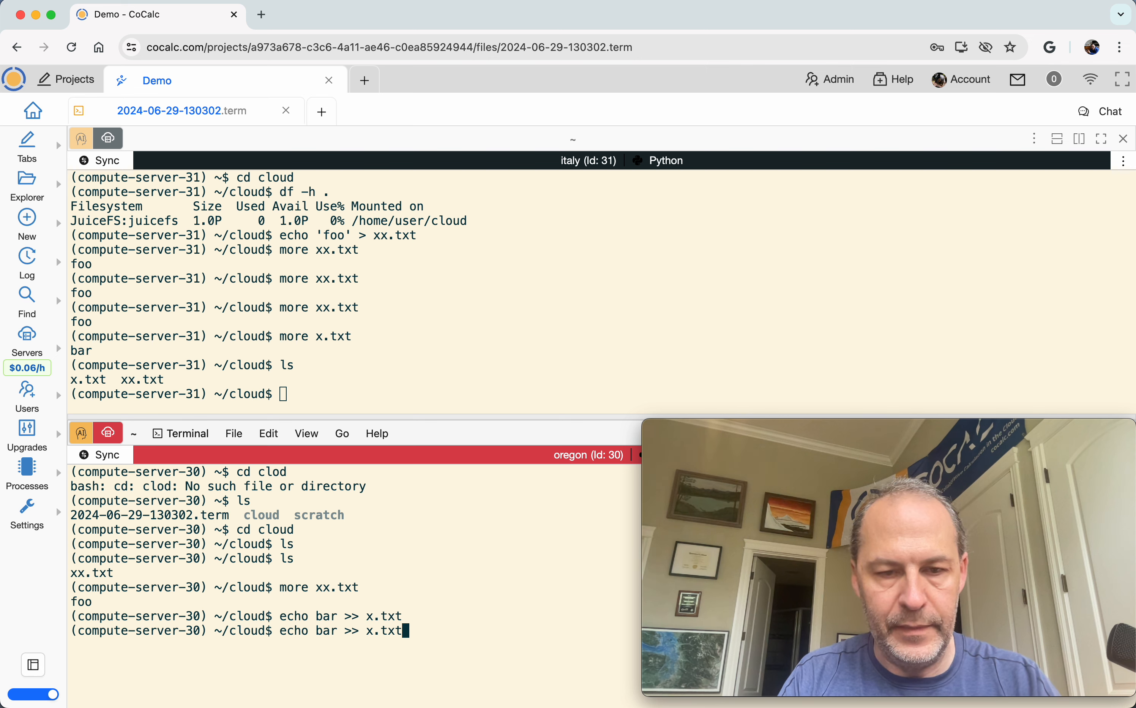
pyautogui.click(334, 351)
pyautogui.press('Up')
pyautogui.press('Up')
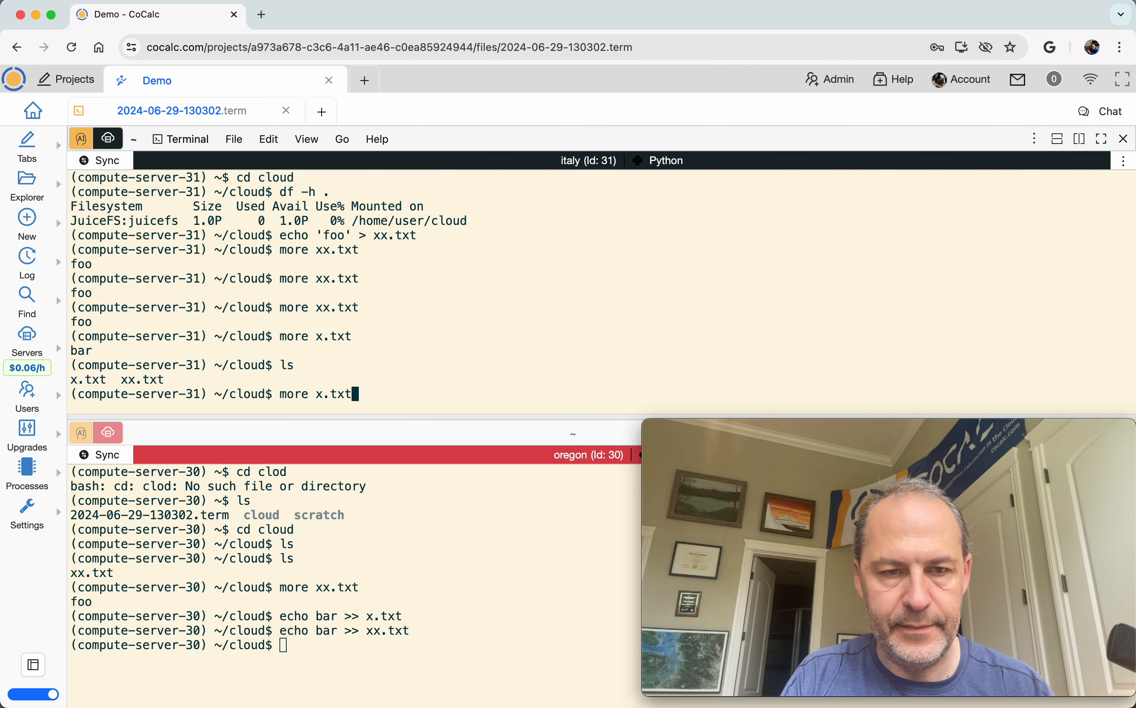
pyautogui.press('Up')
pyautogui.press('Return')
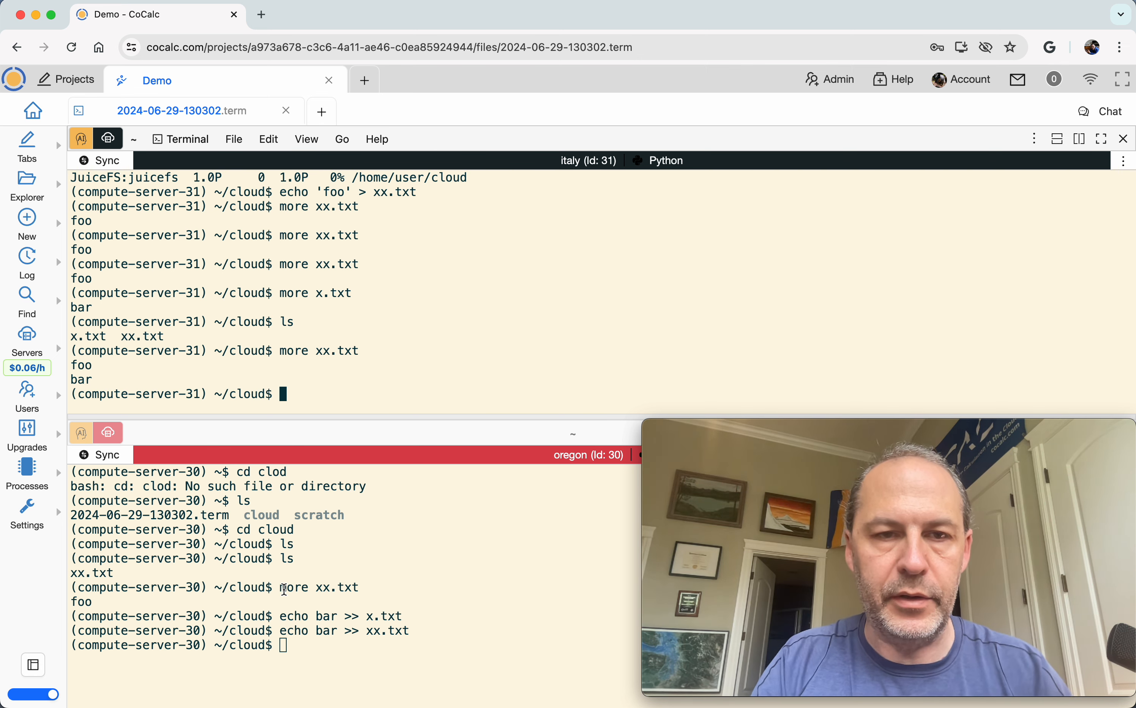
# Step: Open a.ipynb from the italy terminal, choose to run the notebook on italy, and accept opening the previously deleted file
pyautogui.write('ope')
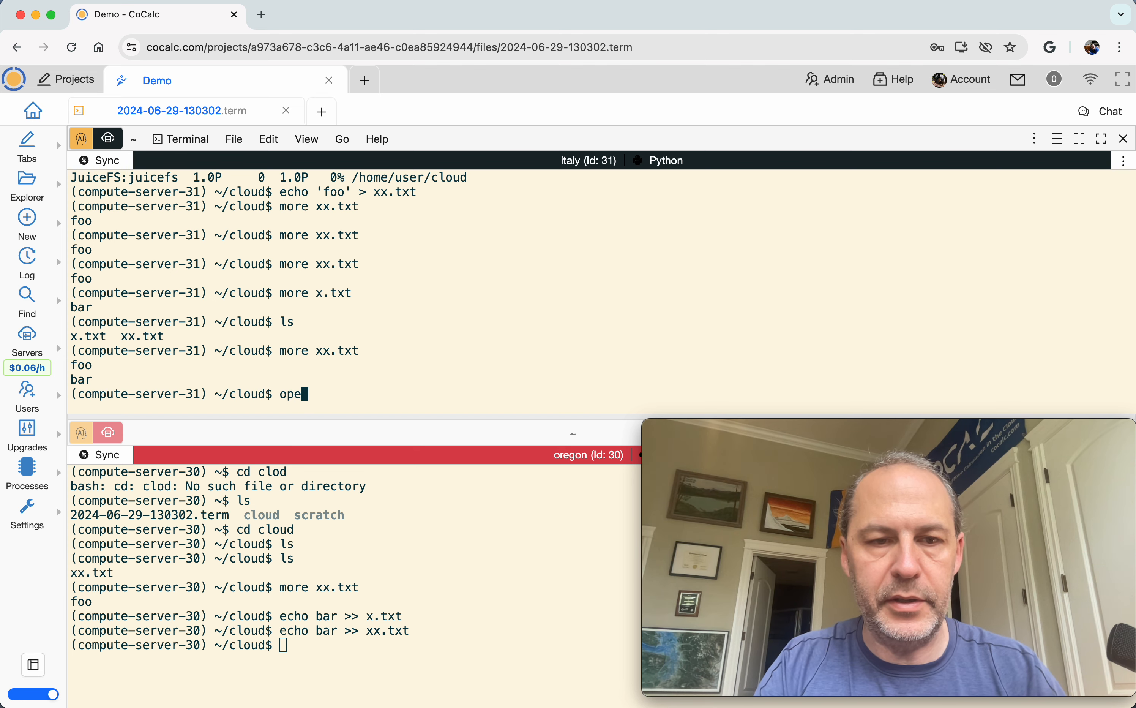
pyautogui.write('n a.ipynb')
pyautogui.press('Return')
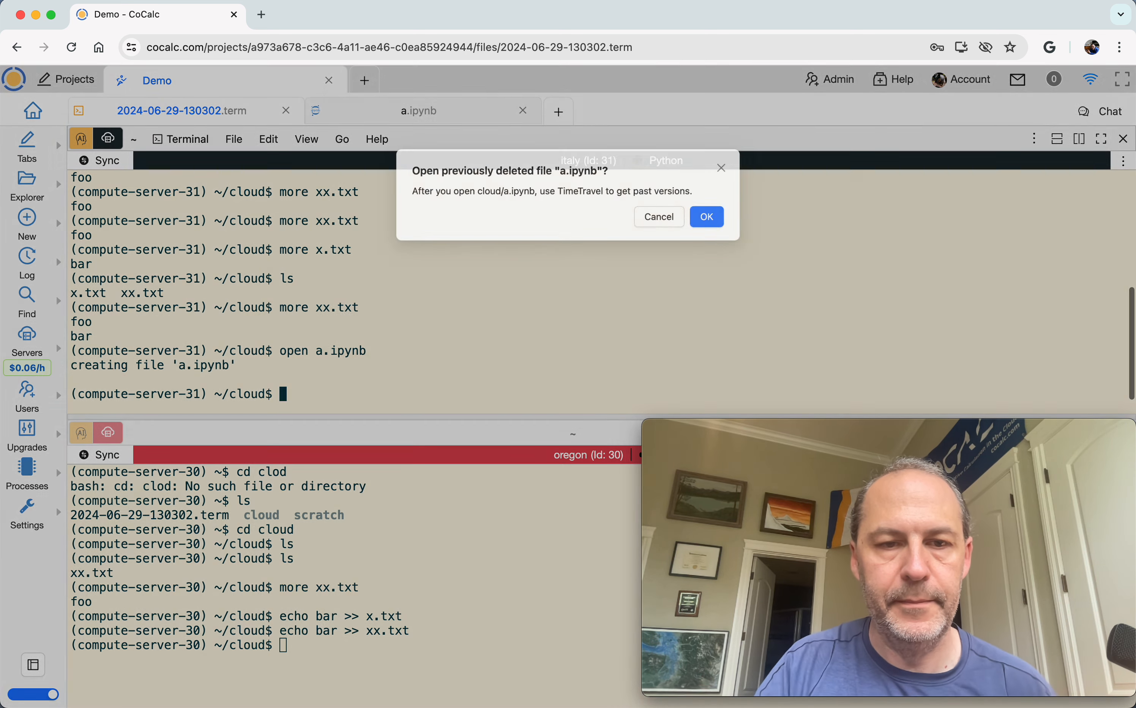
pyautogui.press('Return')
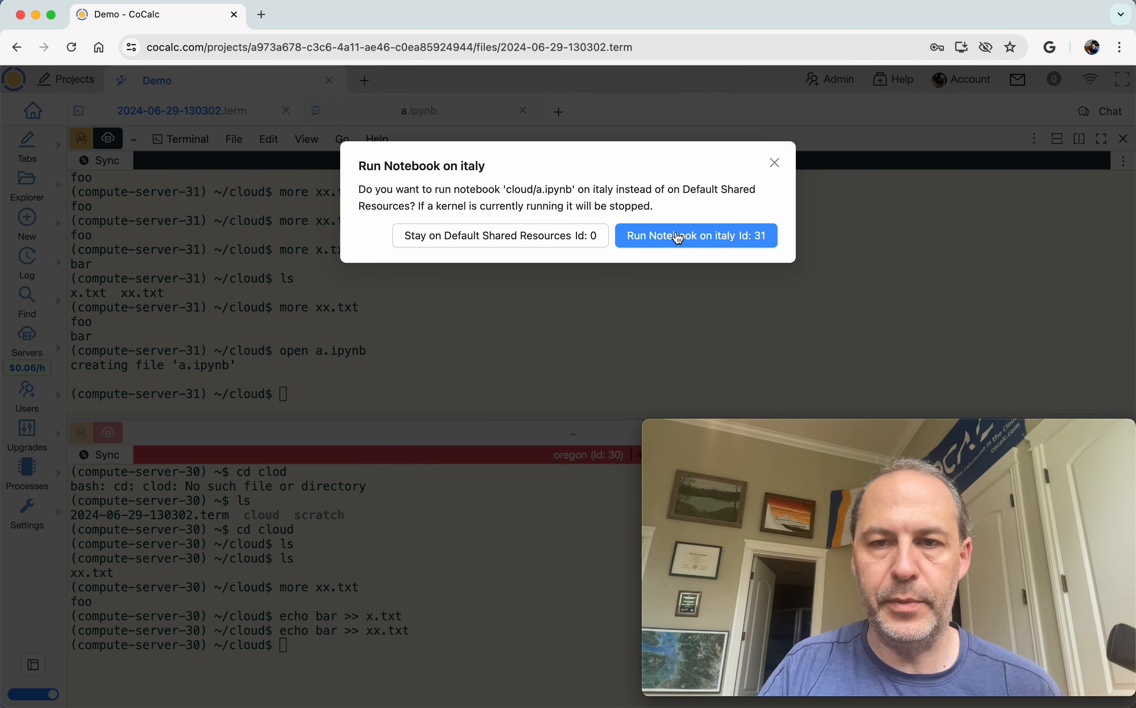
pyautogui.click(679, 238)
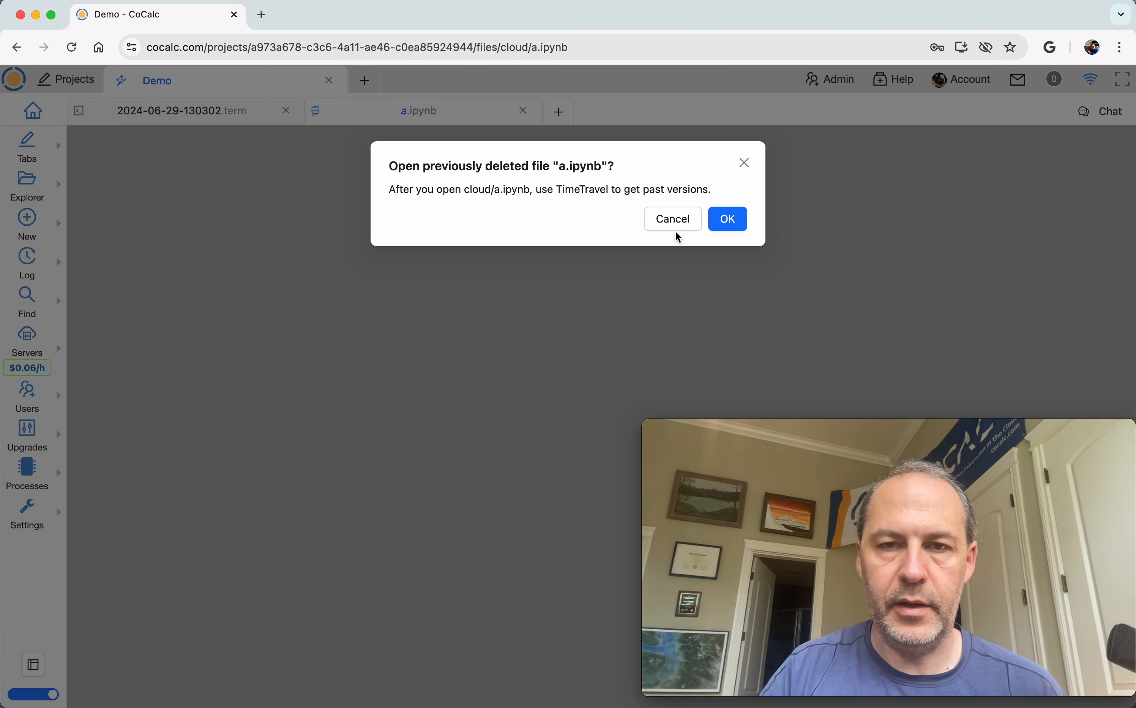
pyautogui.click(727, 220)
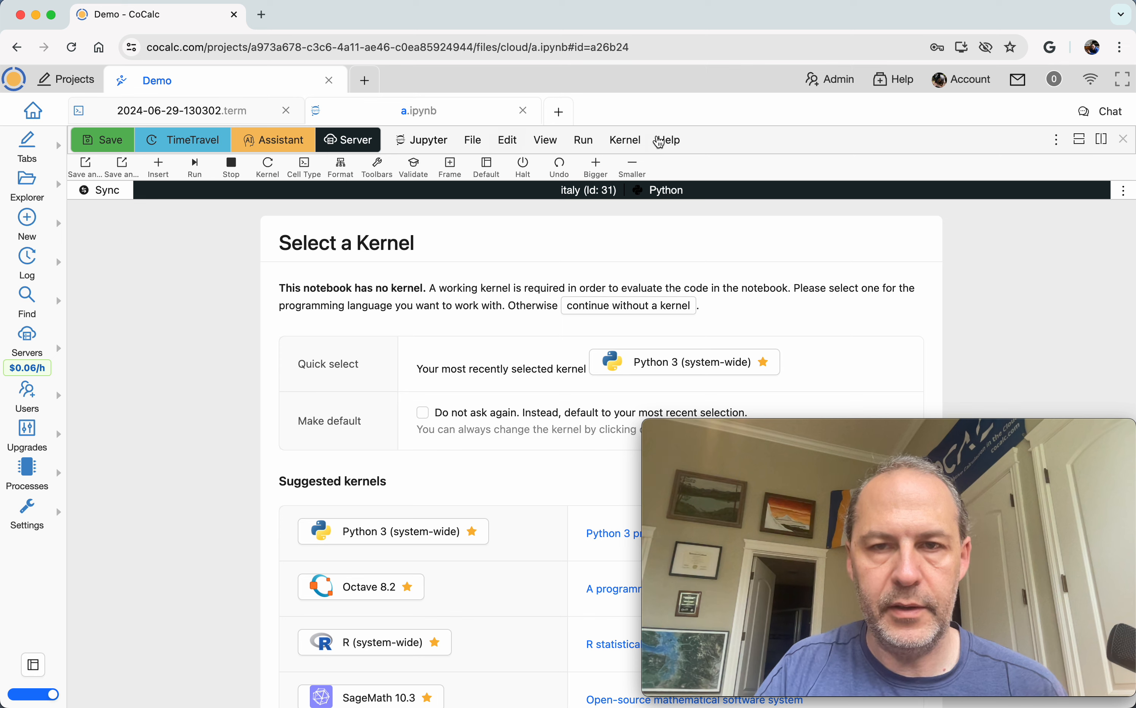
# Step: Refresh the notebook's kernel list and select the Python 3.12.3 kernel
pyautogui.click(614, 140)
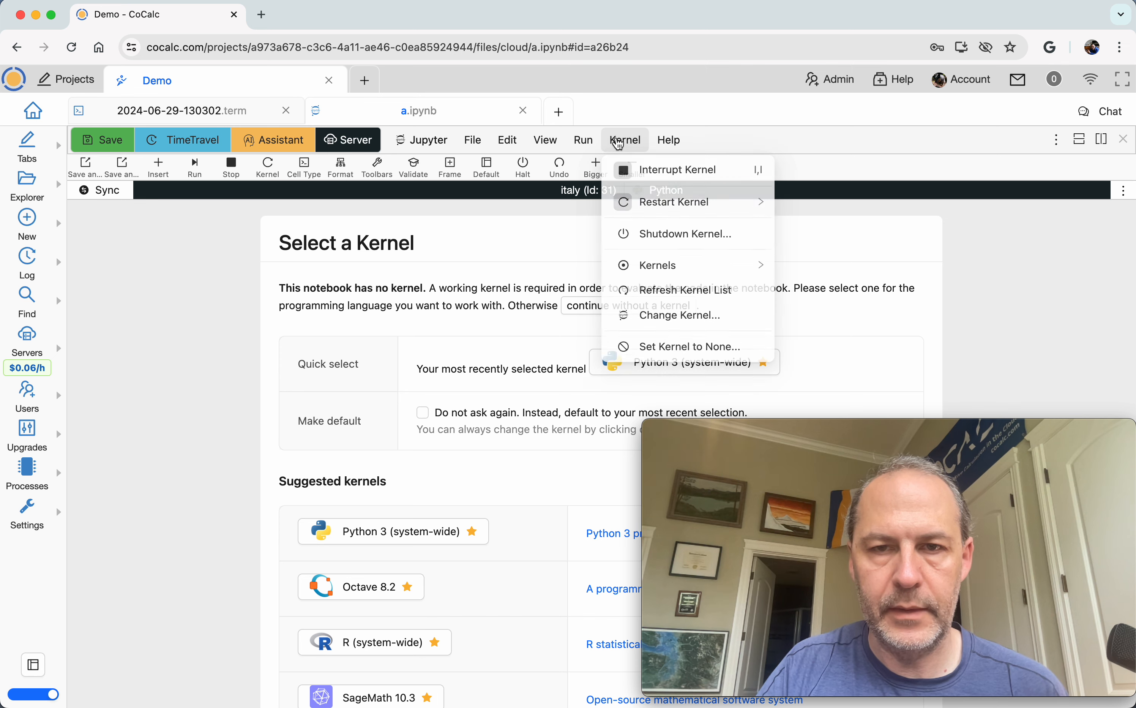
pyautogui.click(669, 304)
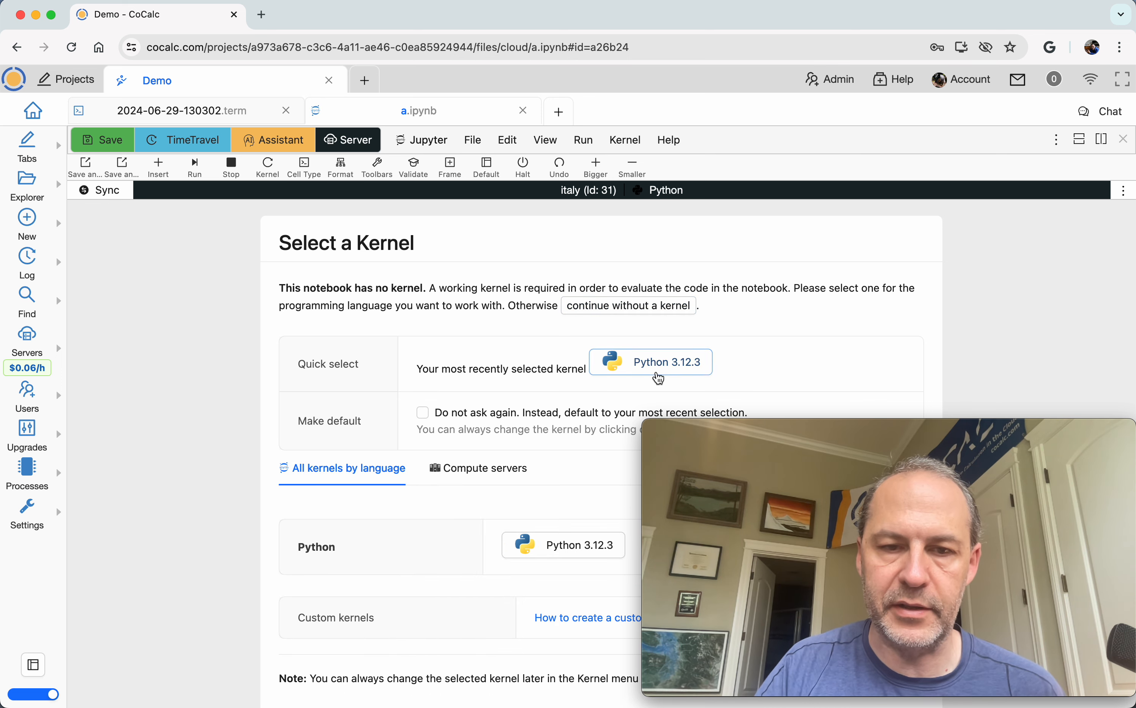
pyautogui.click(657, 375)
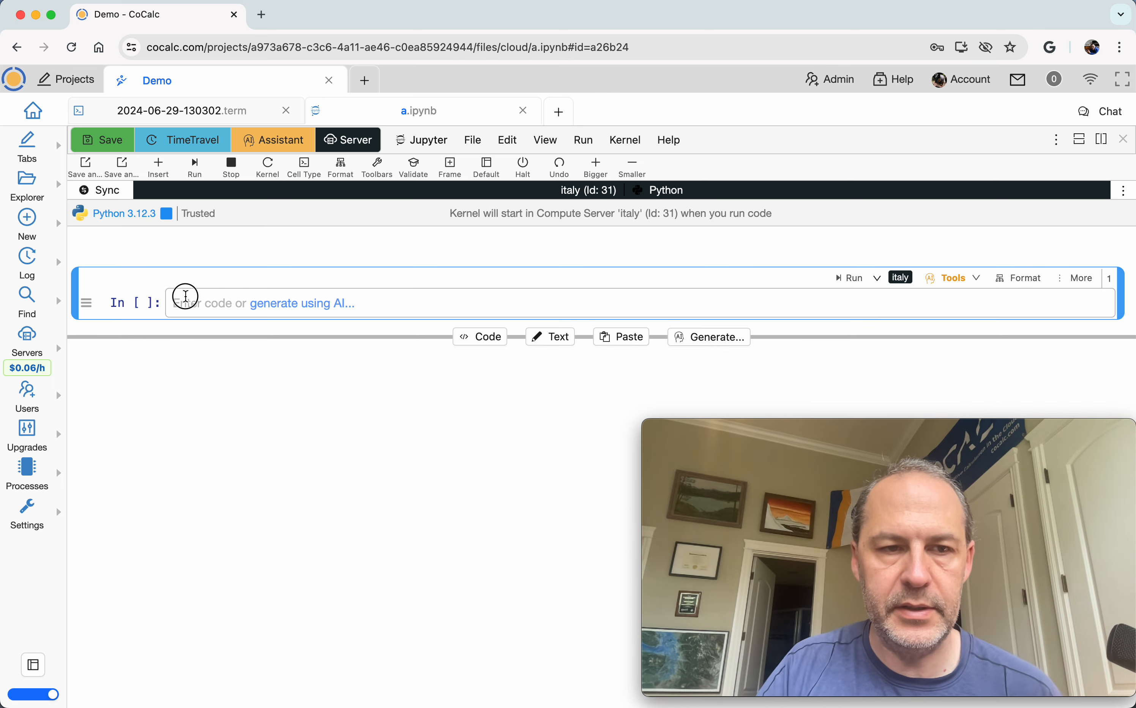
# Step: Run !ls in the notebook's first cell to list the cloud directory's files
pyautogui.click(183, 300)
pyautogui.write('1ls')
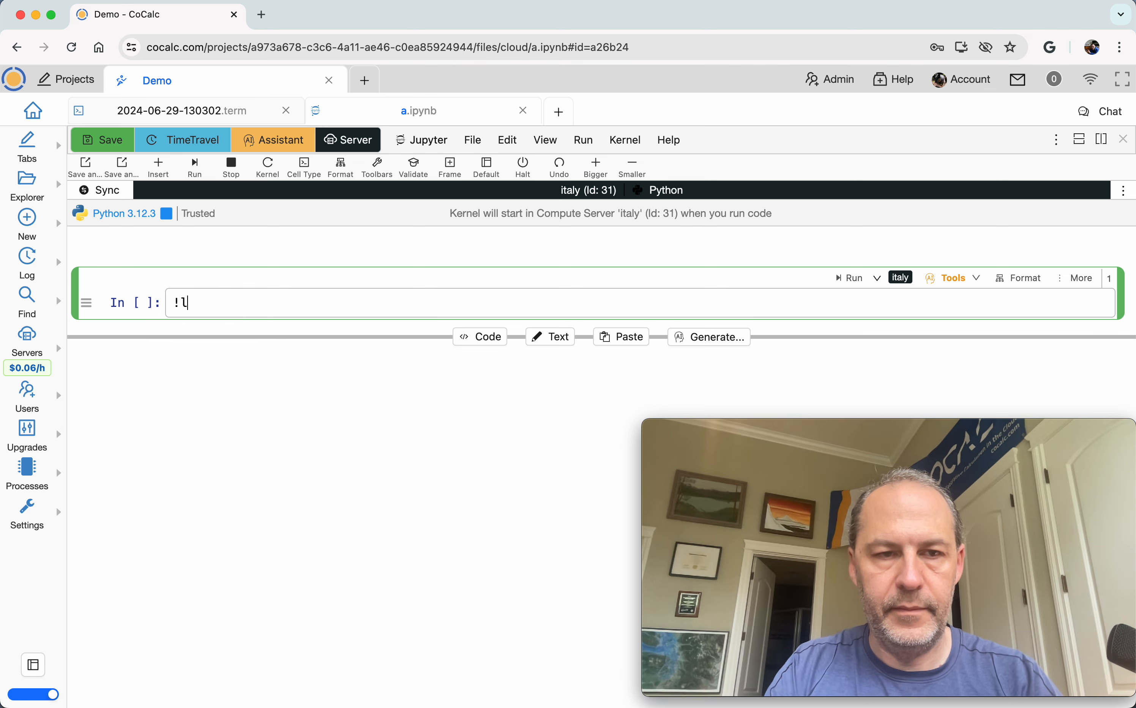
pyautogui.hotkey('shift', 'Return')
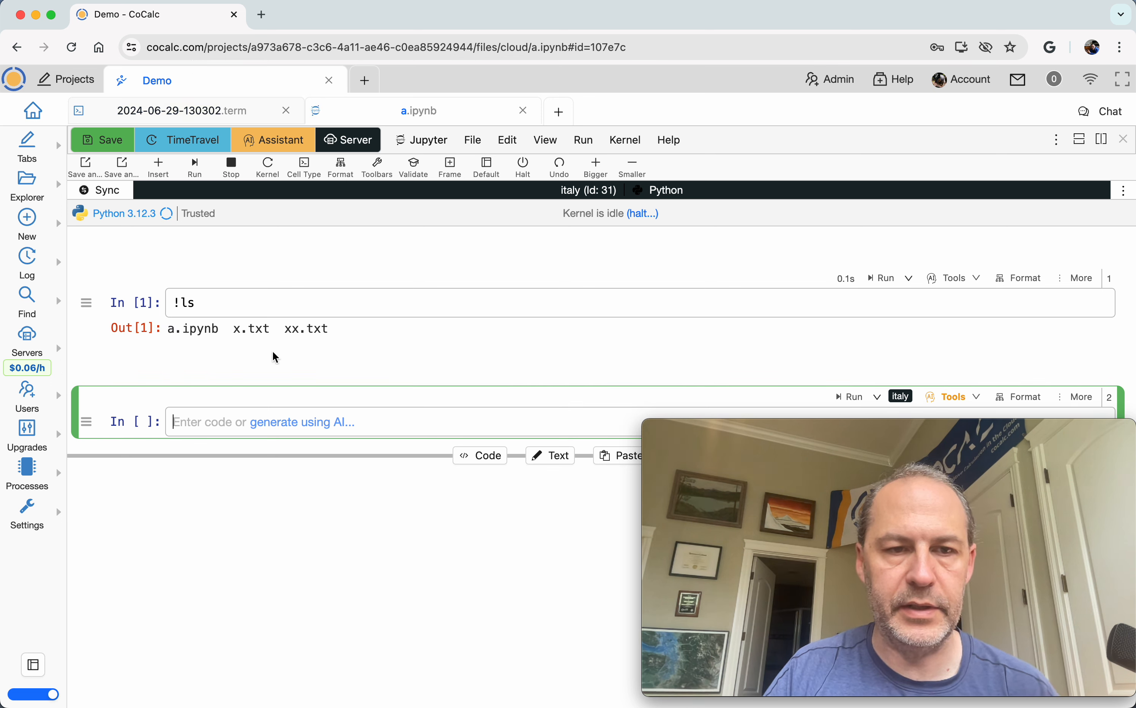
# Step: Write foo to z.txt by running open('z.txt','w').write('foo') in the second notebook cell
pyautogui.write('open')
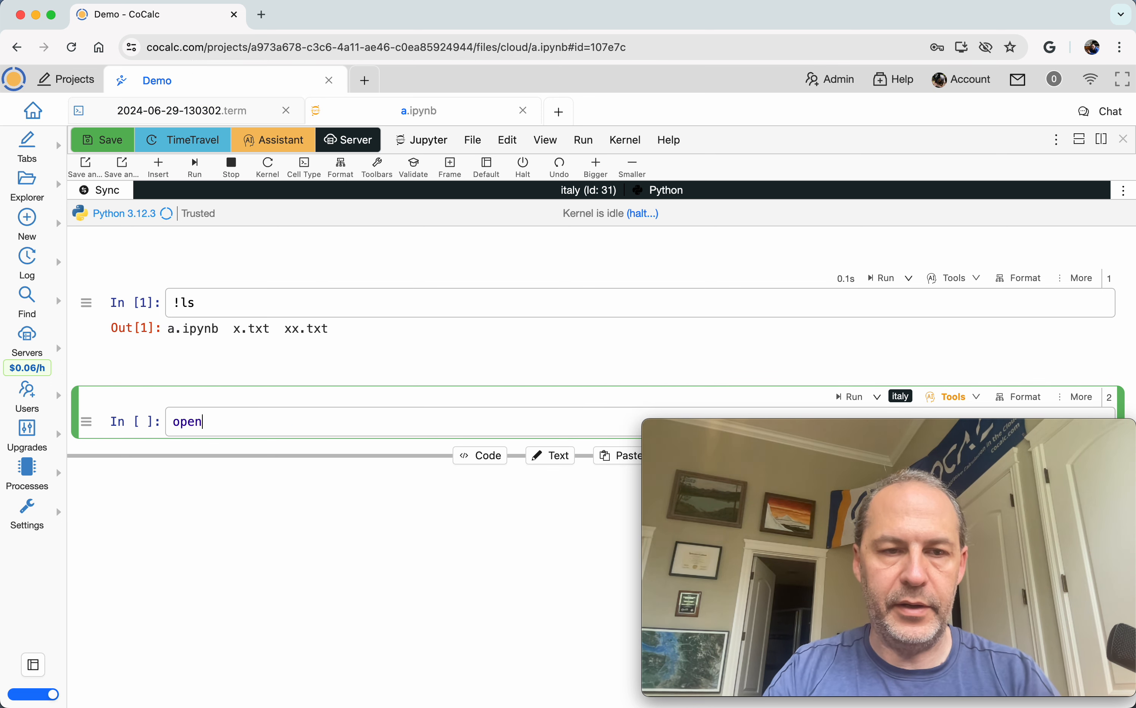
pyautogui.write("('z.txt',")
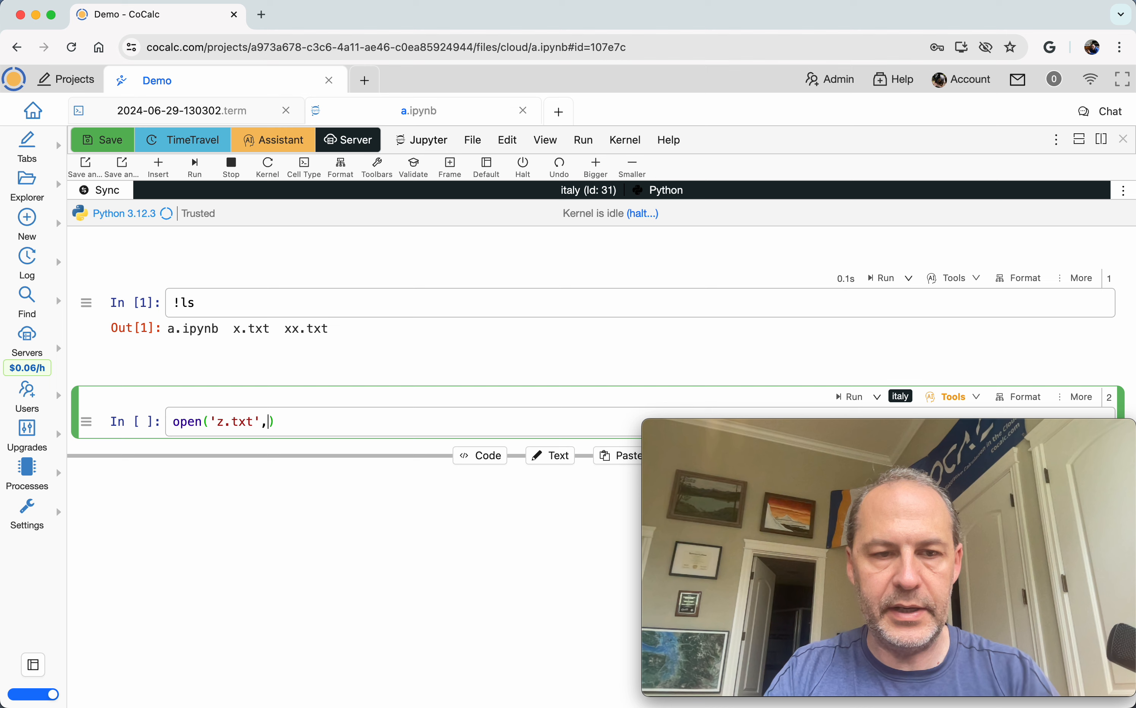
pyautogui.write("'w'")
pyautogui.write(".write9'")
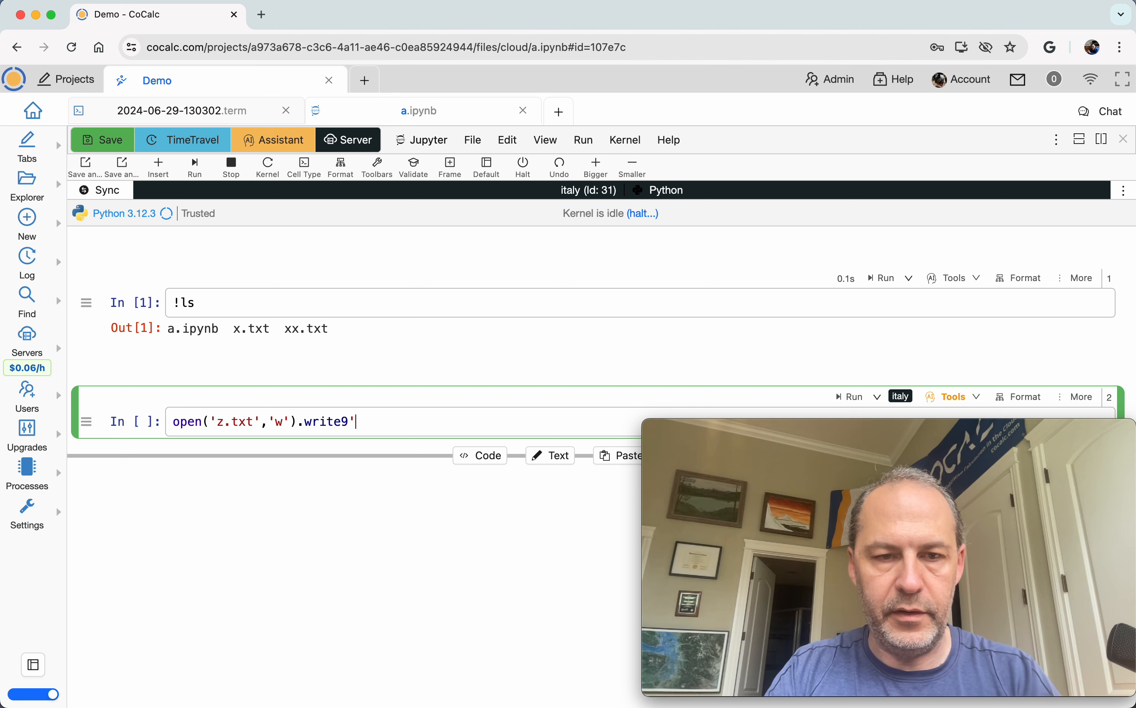
pyautogui.write('foo')
pyautogui.hotkey('shift', 'Return')
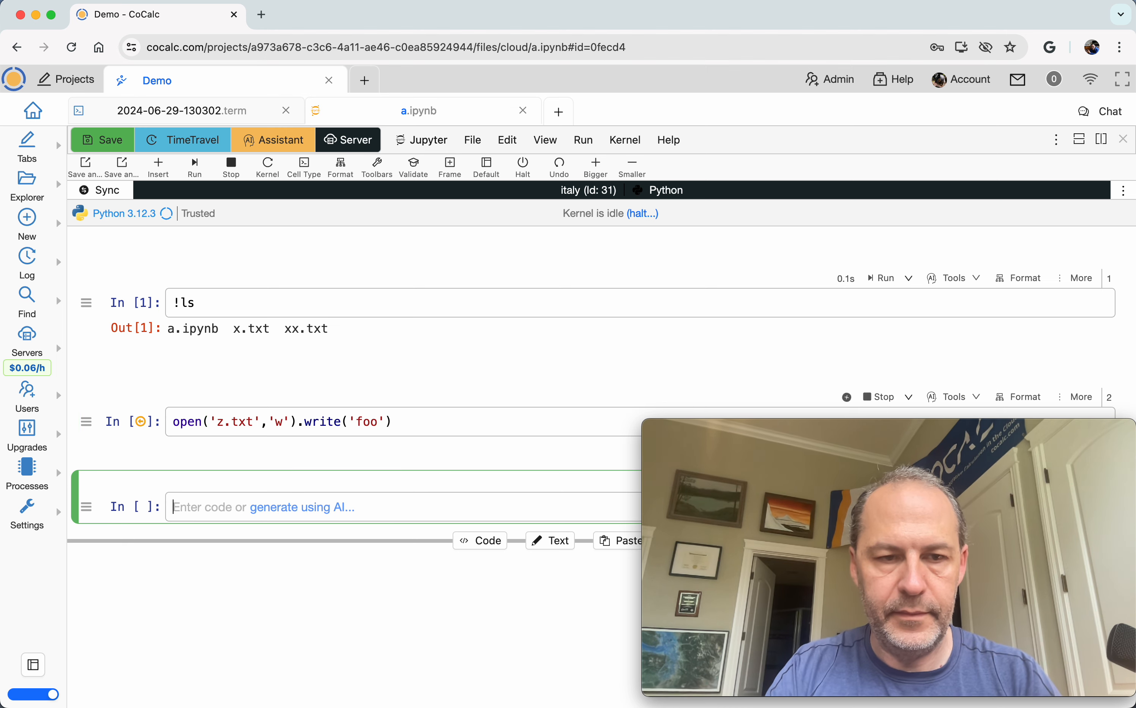
# Step: On the oregon terminal, list the cloud directory's files and display z.txt with more
pyautogui.click(220, 114)
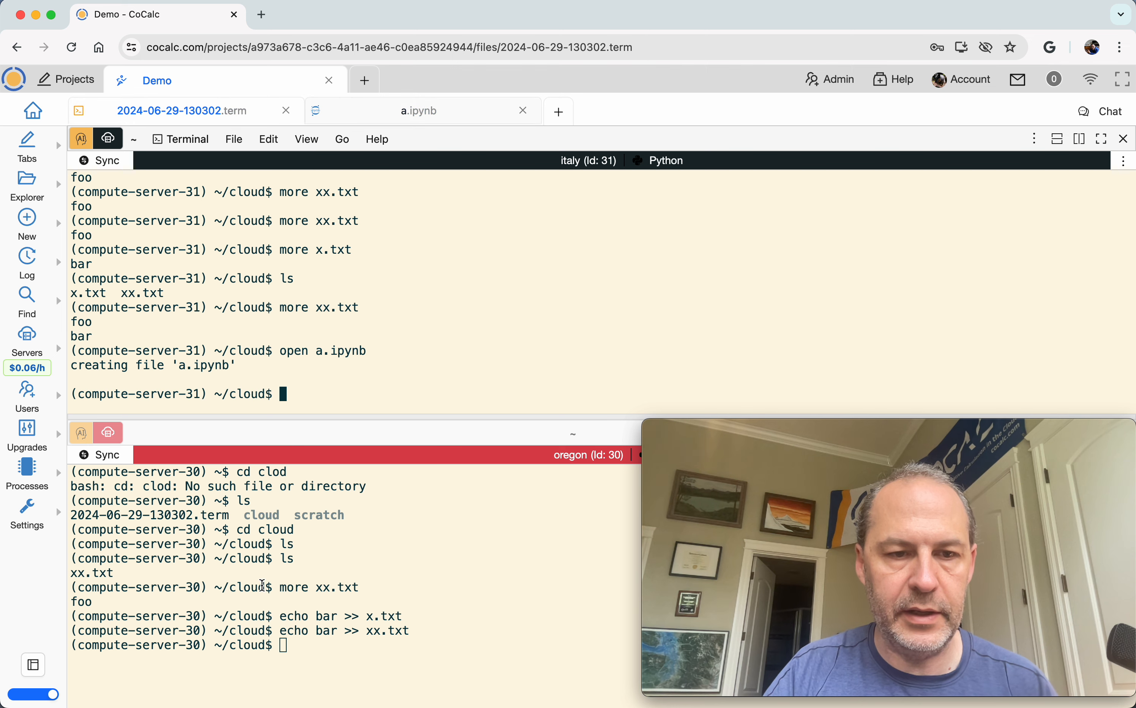
pyautogui.write('ls')
pyautogui.press('Return')
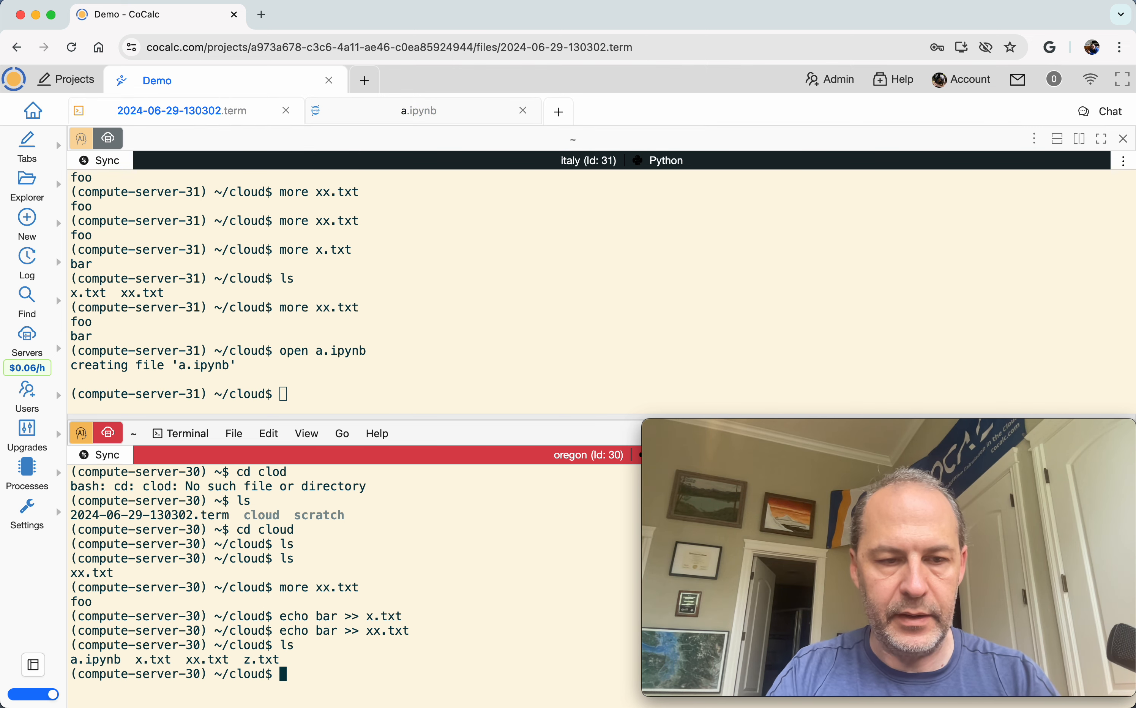
pyautogui.write('more')
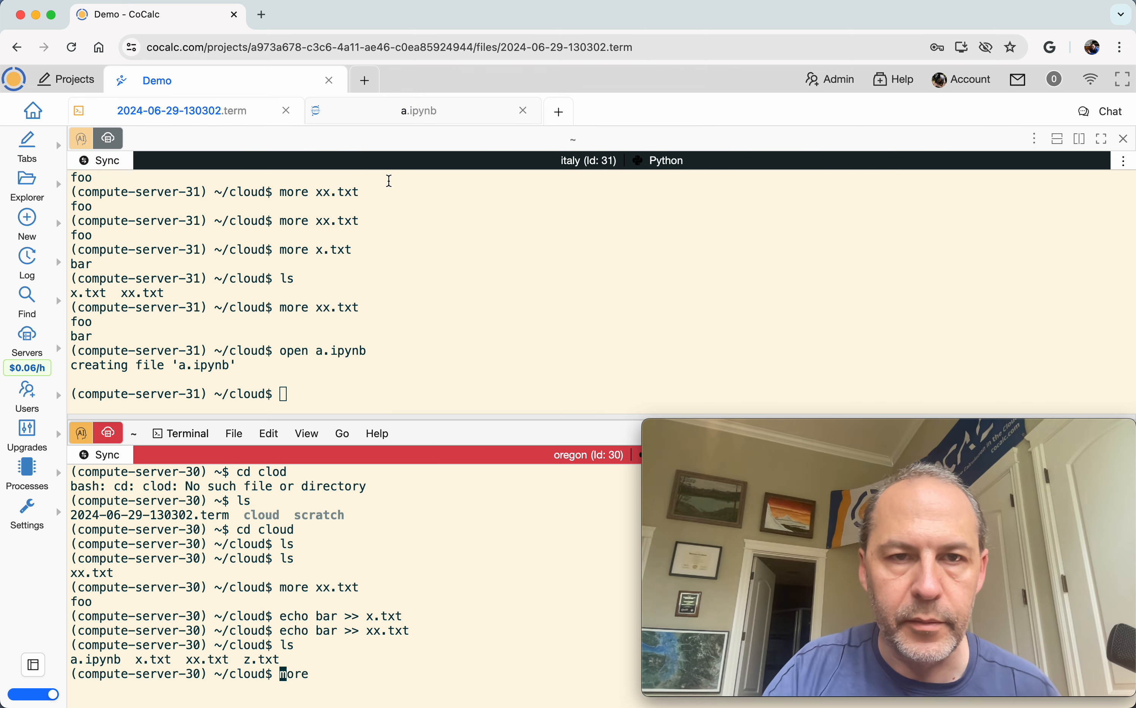
pyautogui.click(357, 117)
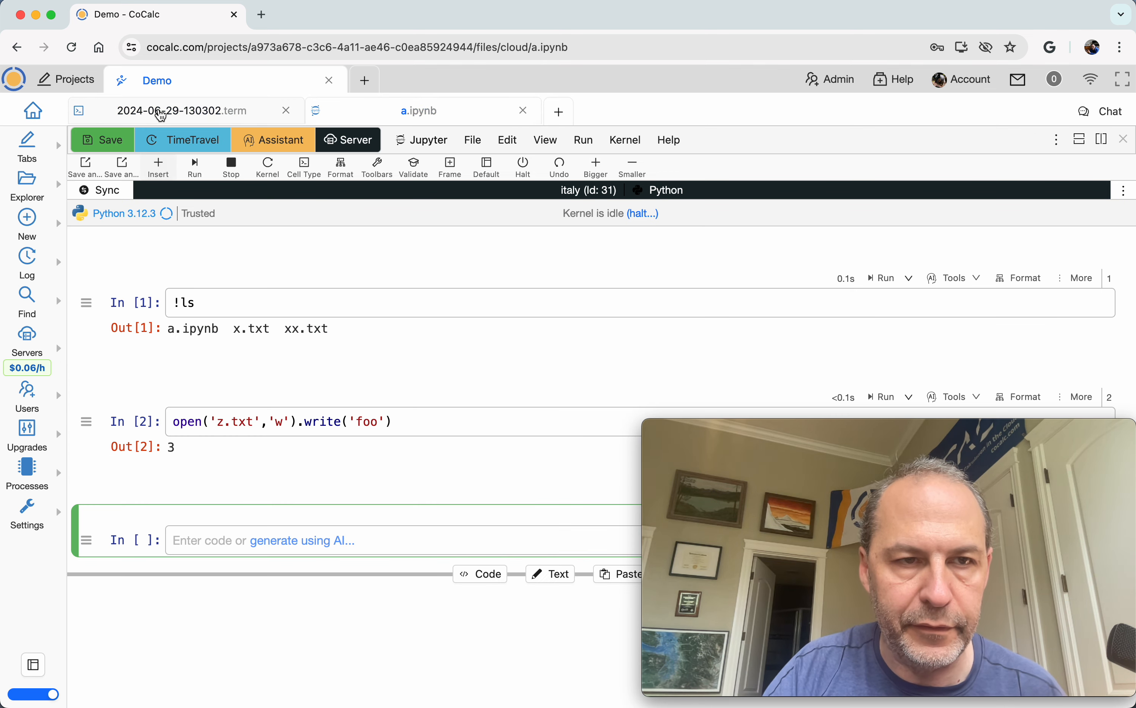
pyautogui.click(161, 115)
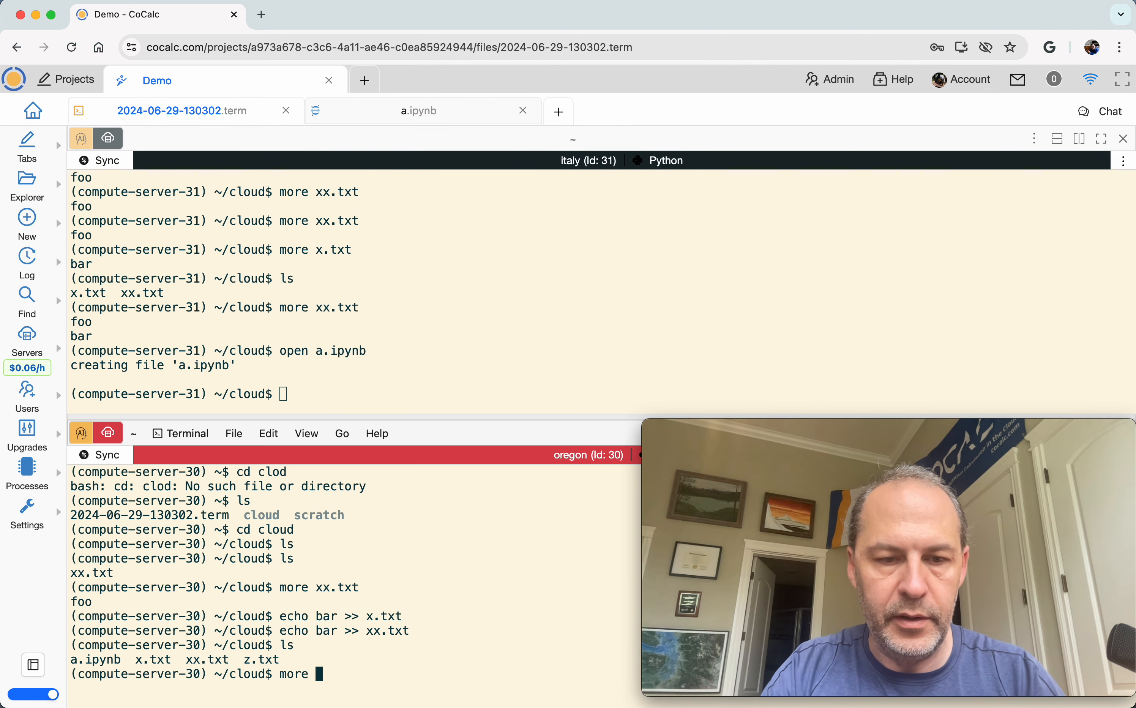
pyautogui.write('z.txt')
pyautogui.press('Return')
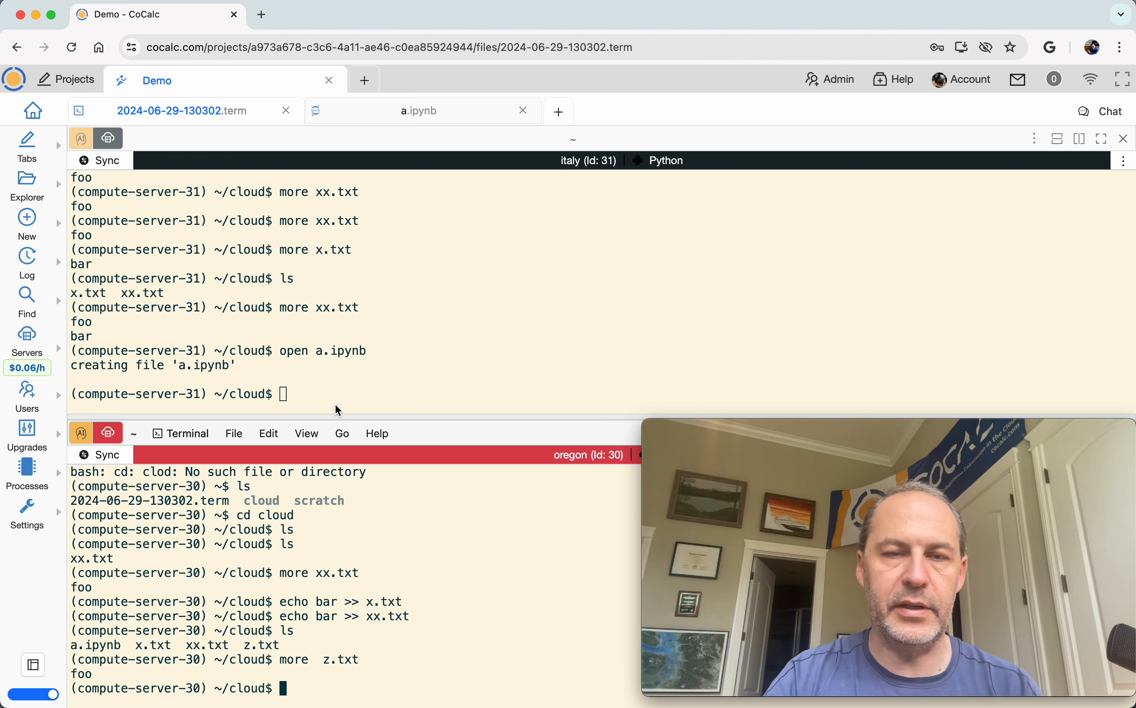
# Step: Return to the a.ipynb notebook
pyautogui.click(431, 111)
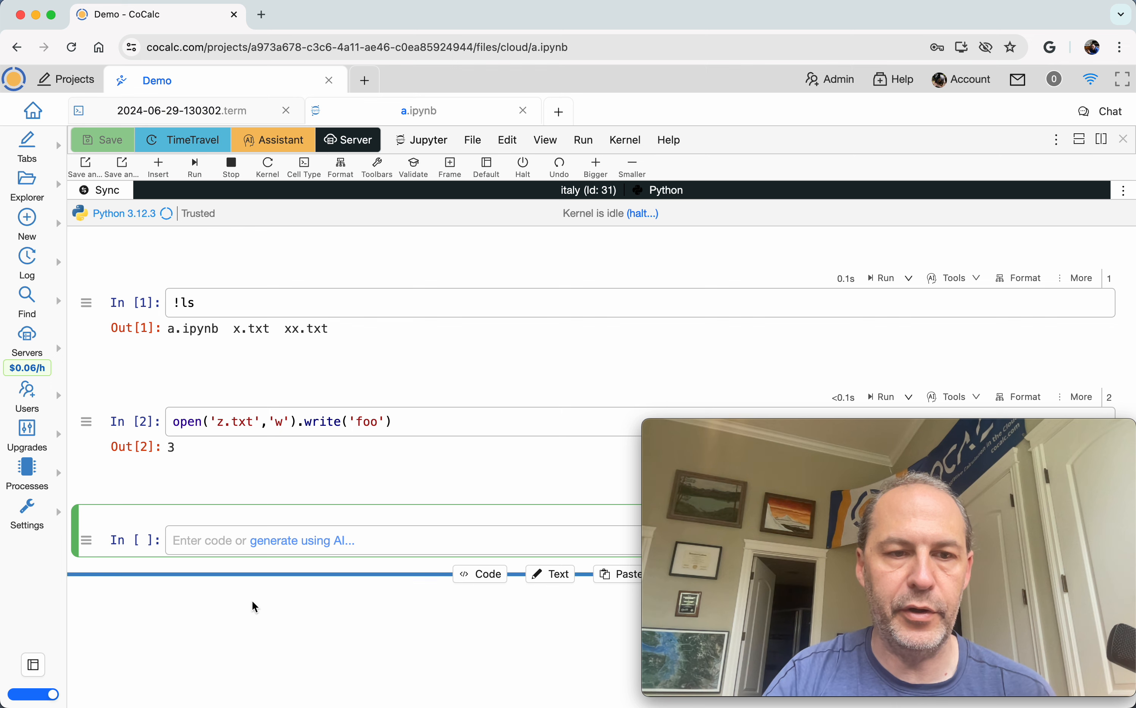